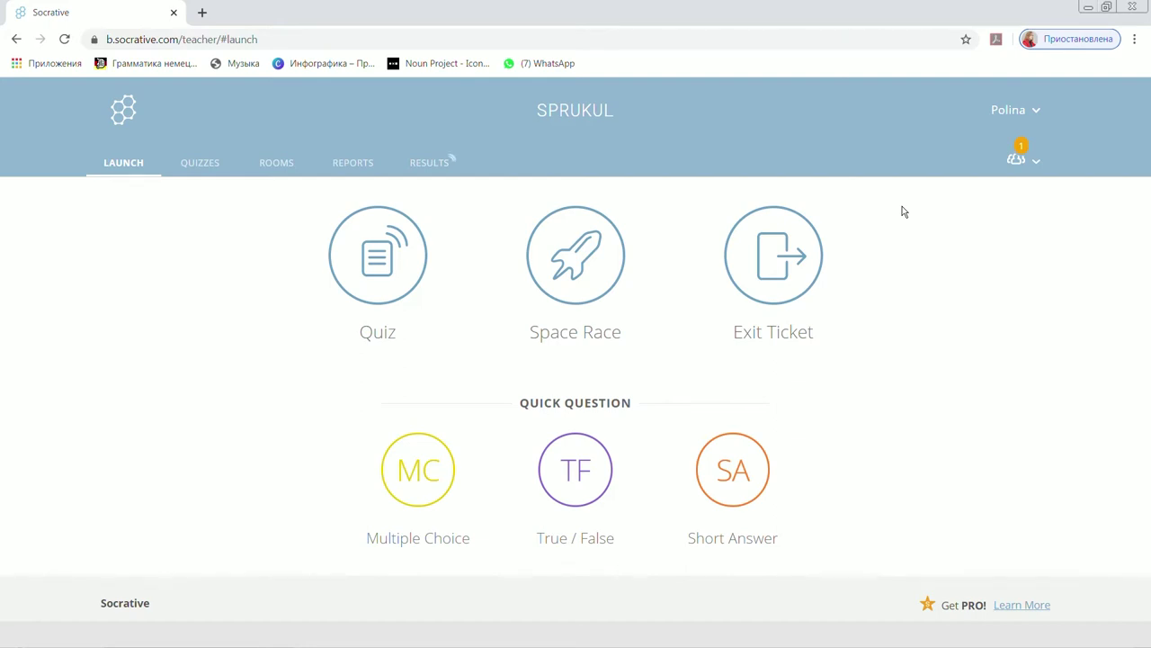
left_click(202, 171)
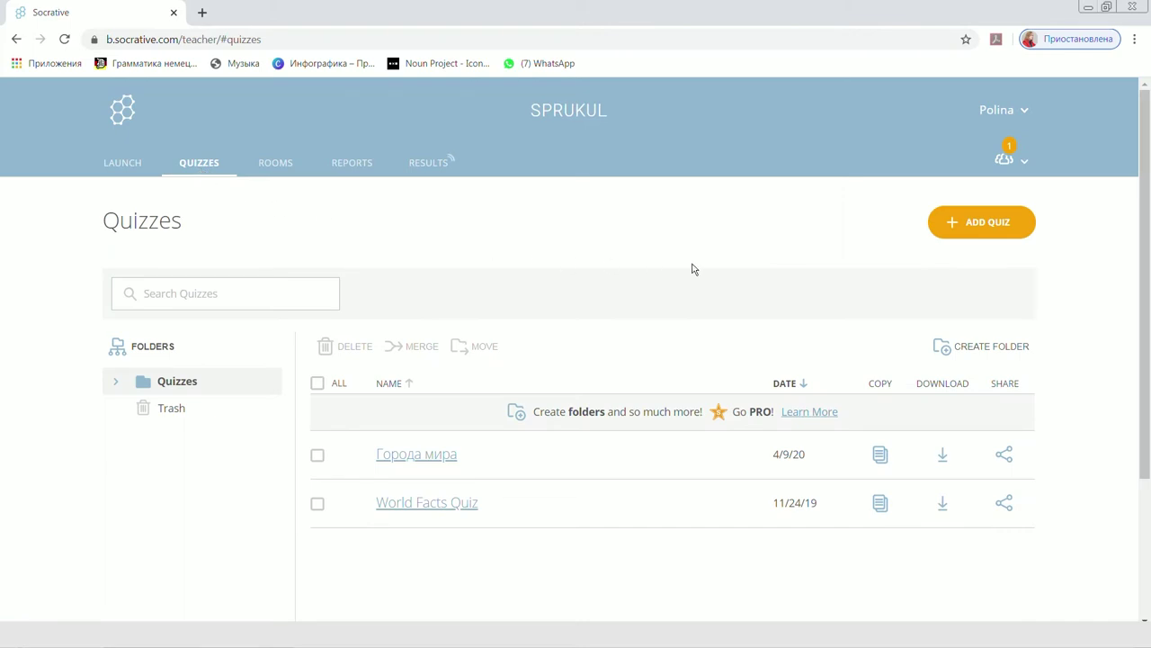
scroll(683, 322, "down", 1)
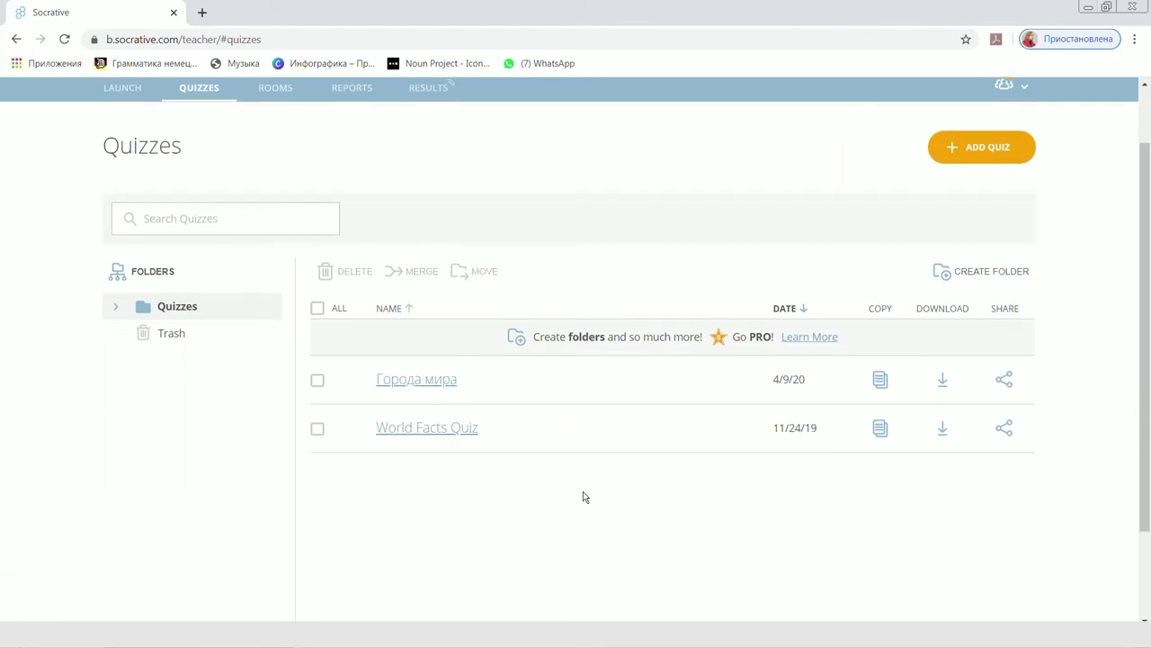
scroll(594, 523, "up", 1)
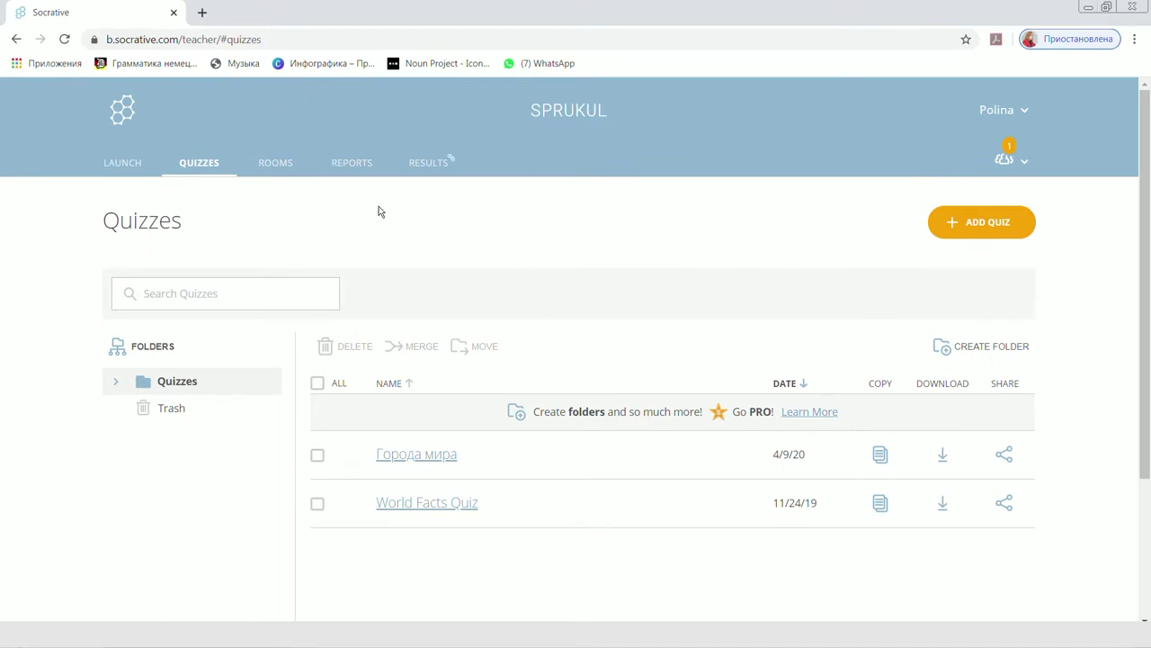
left_click(272, 160)
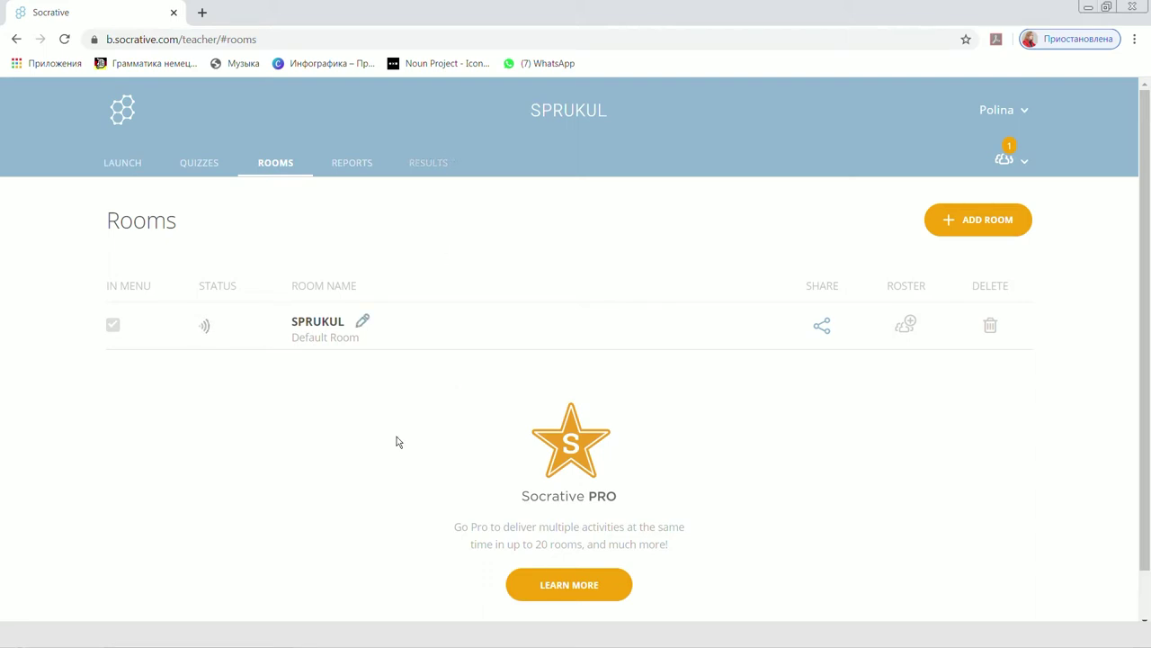
left_click(363, 323)
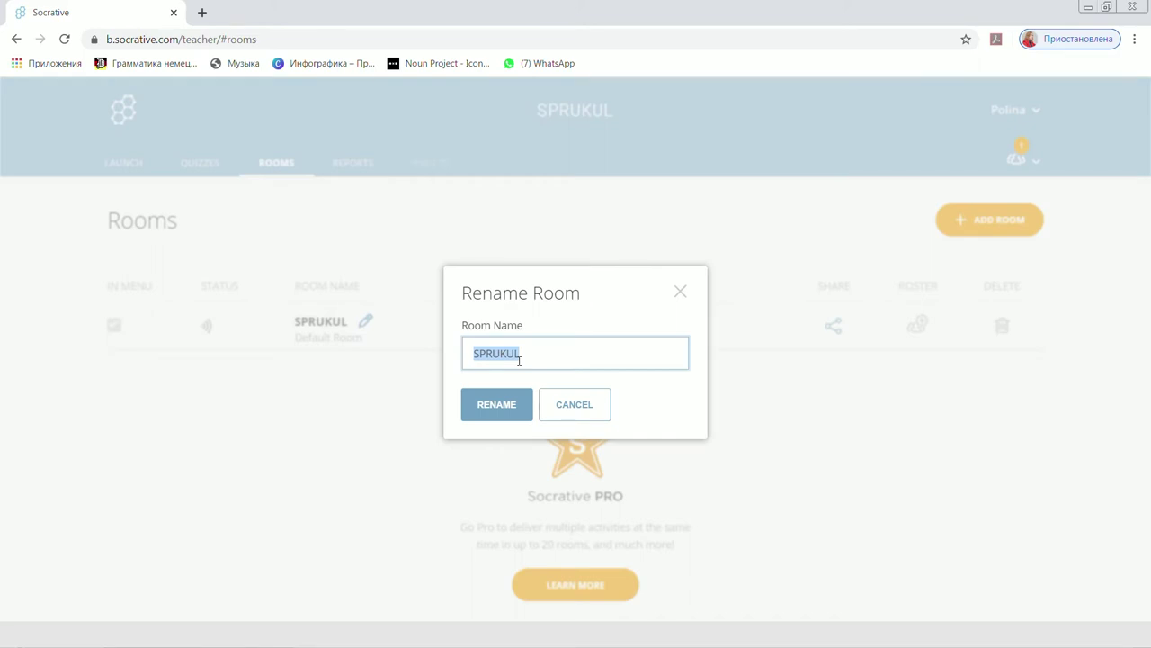
left_click(495, 407)
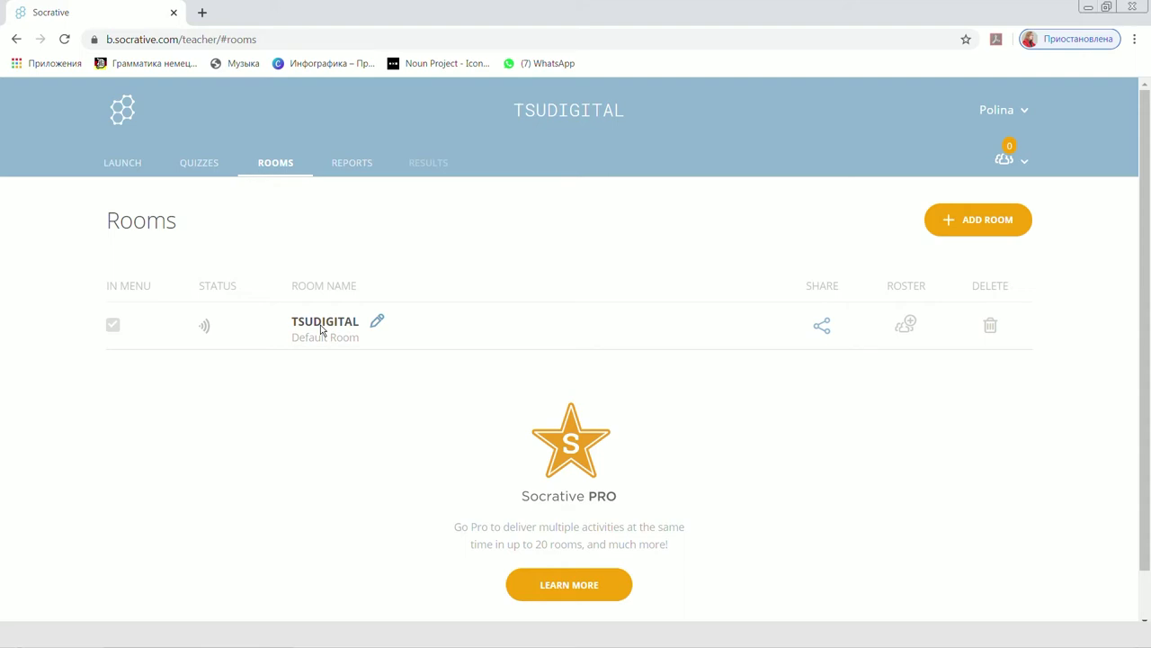
left_click(351, 162)
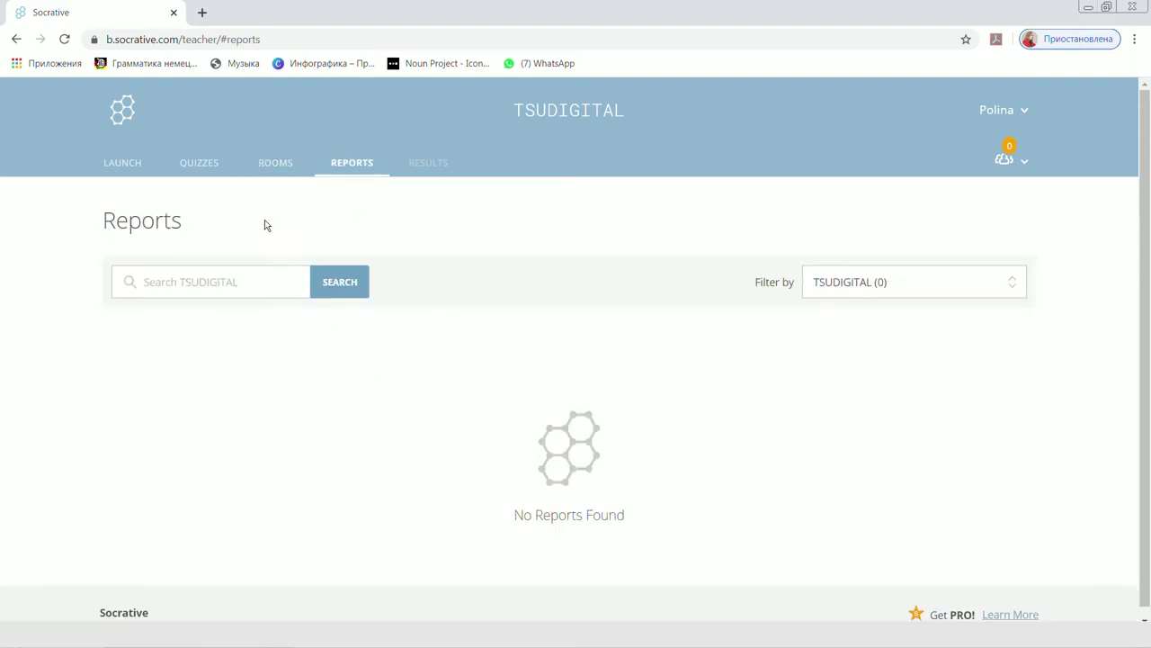
From the Quizzes list, create a new quiz from scratch.
left_click(205, 170)
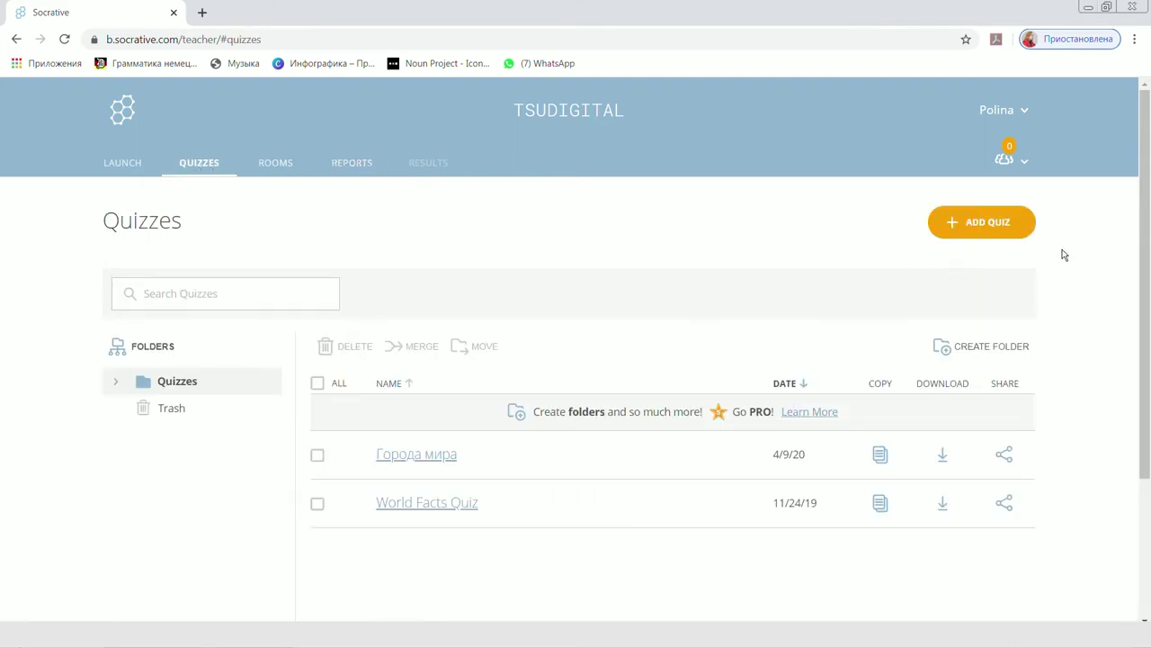
left_click(984, 227)
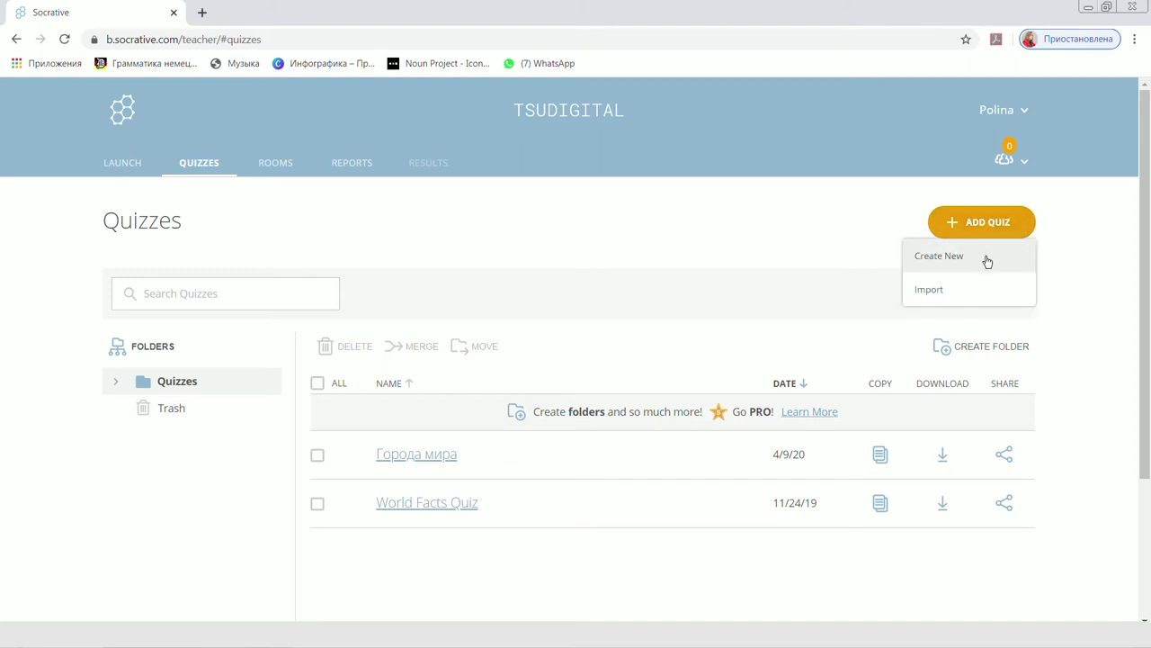
left_click(987, 261)
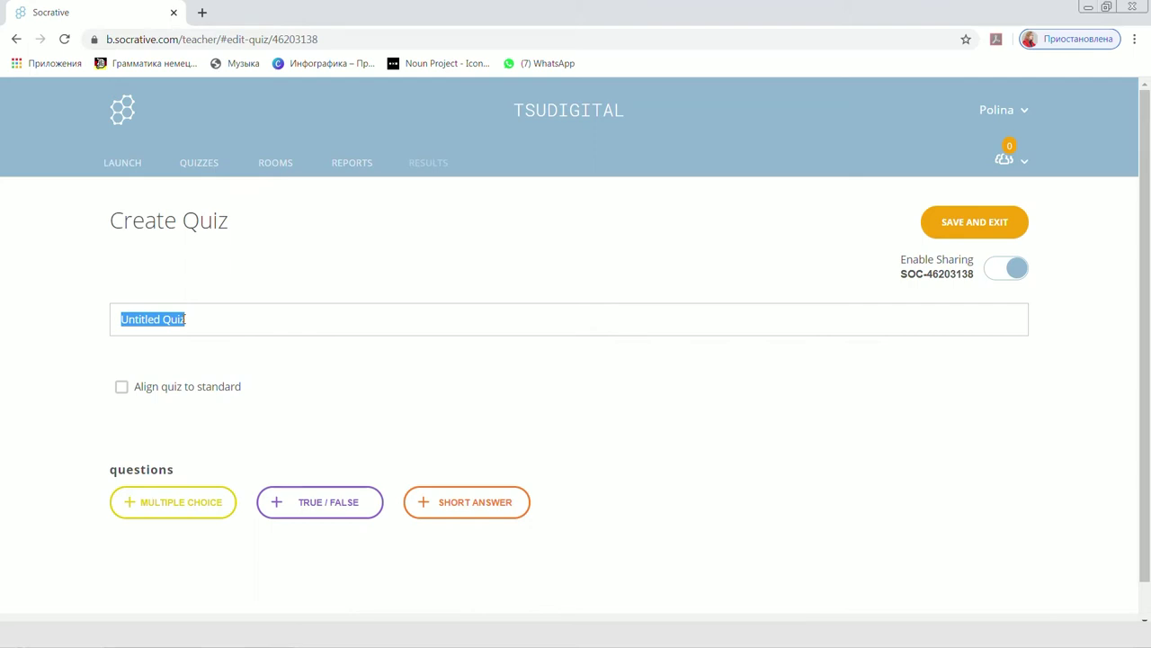
Replace 'Untitled Quiz' with the title 'Страны и столицы'.
type("Страны и столицы")
scroll(427, 392, "down", 1)
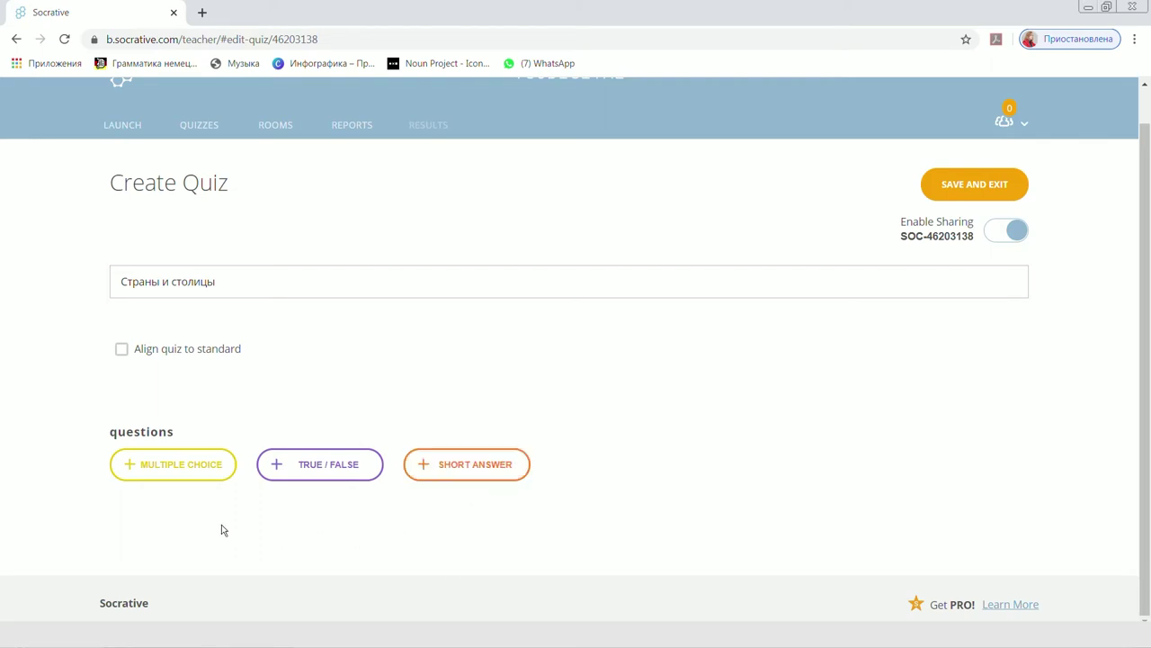
Add multiple-choice question 1 'Что за город изображен на фосто?' with photo xw_1742773.jpg.
left_click(186, 466)
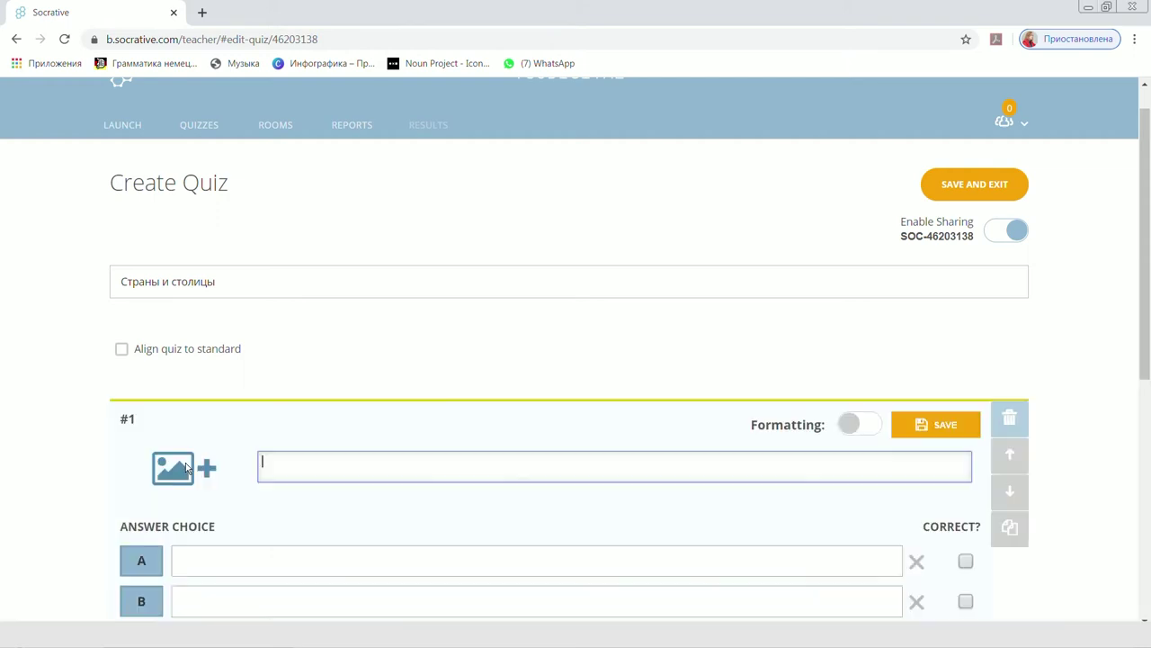
scroll(585, 400, "down", 2)
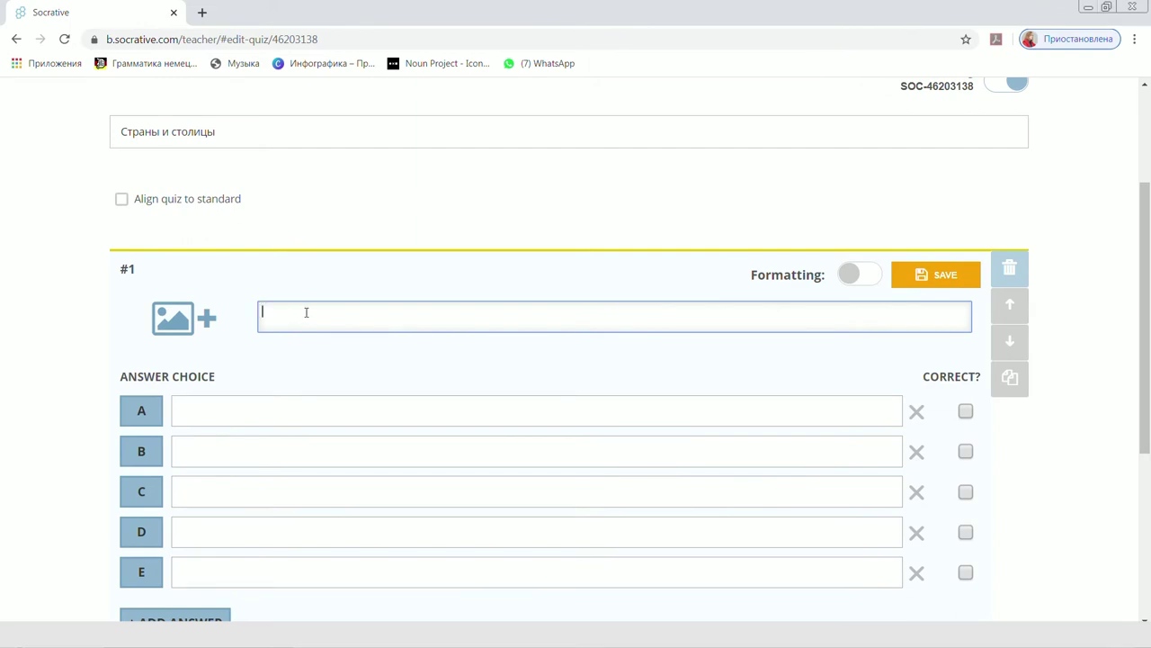
type("Что за город изображ")
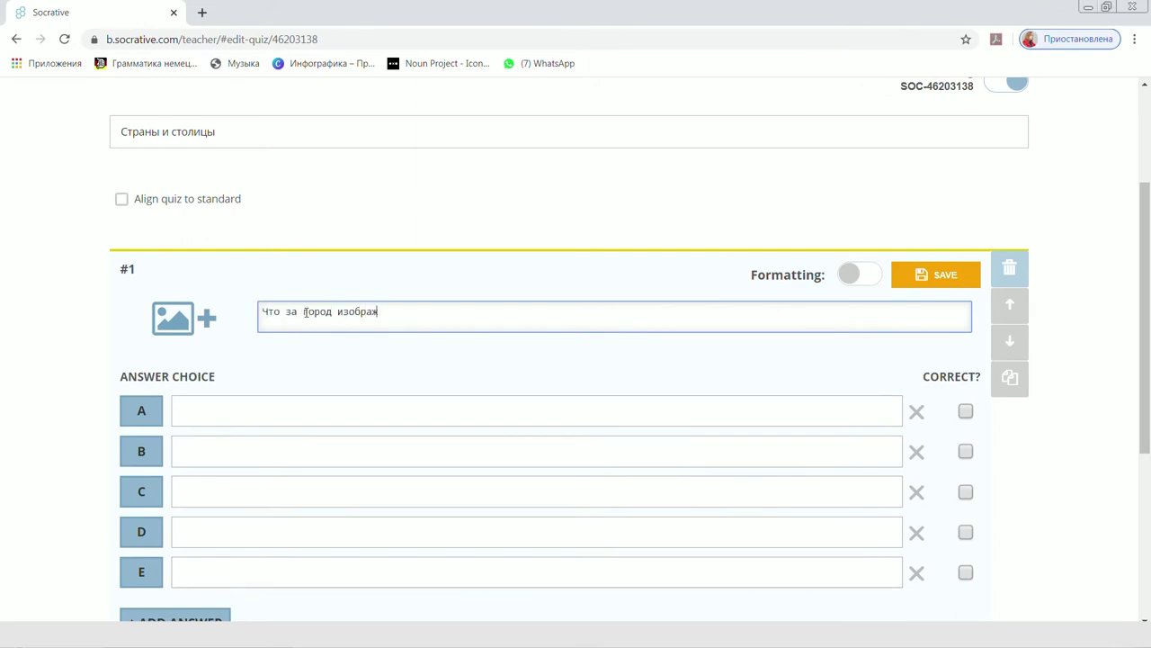
type("ен на фосто?")
left_click(174, 321)
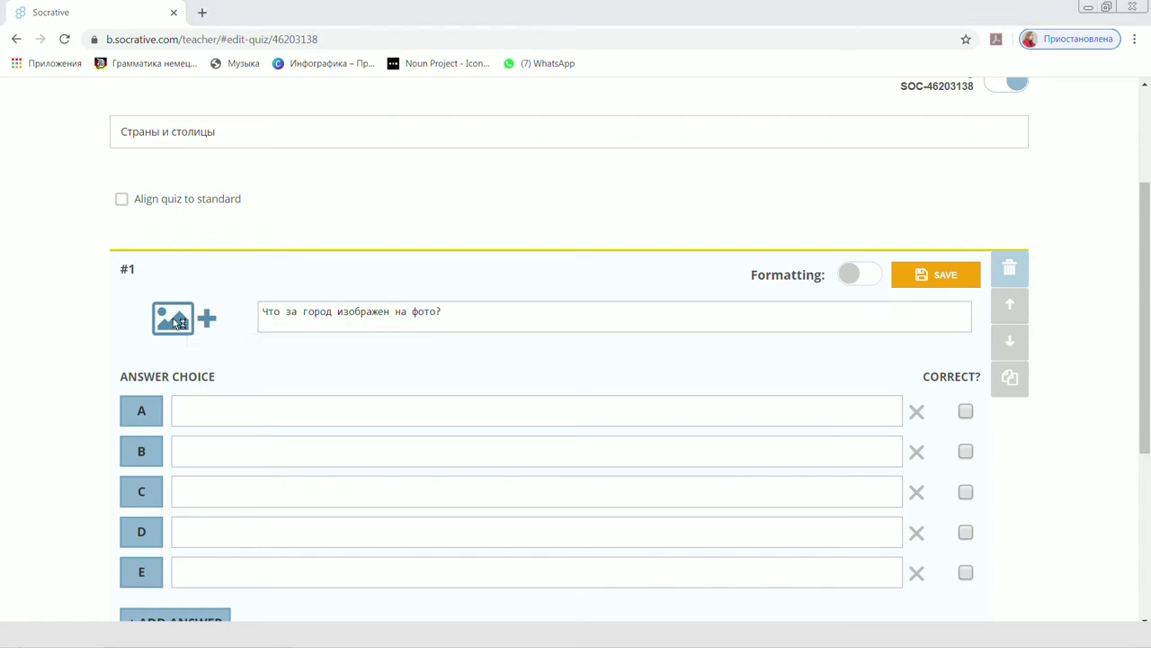
scroll(678, 128, "down", 3)
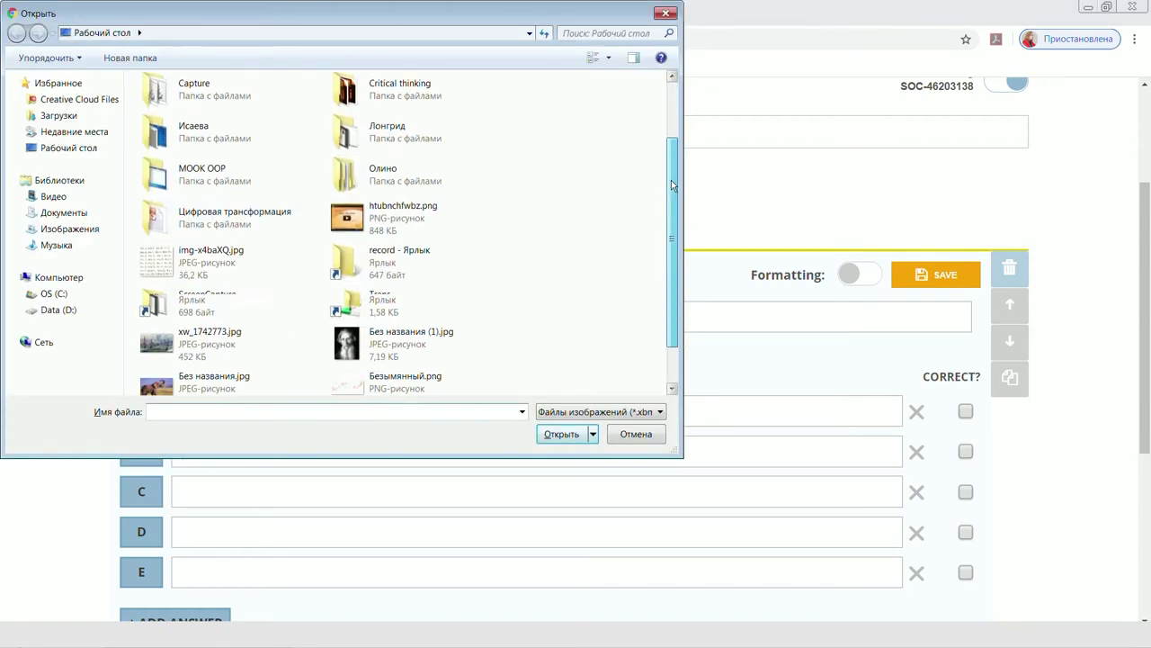
left_click(194, 285)
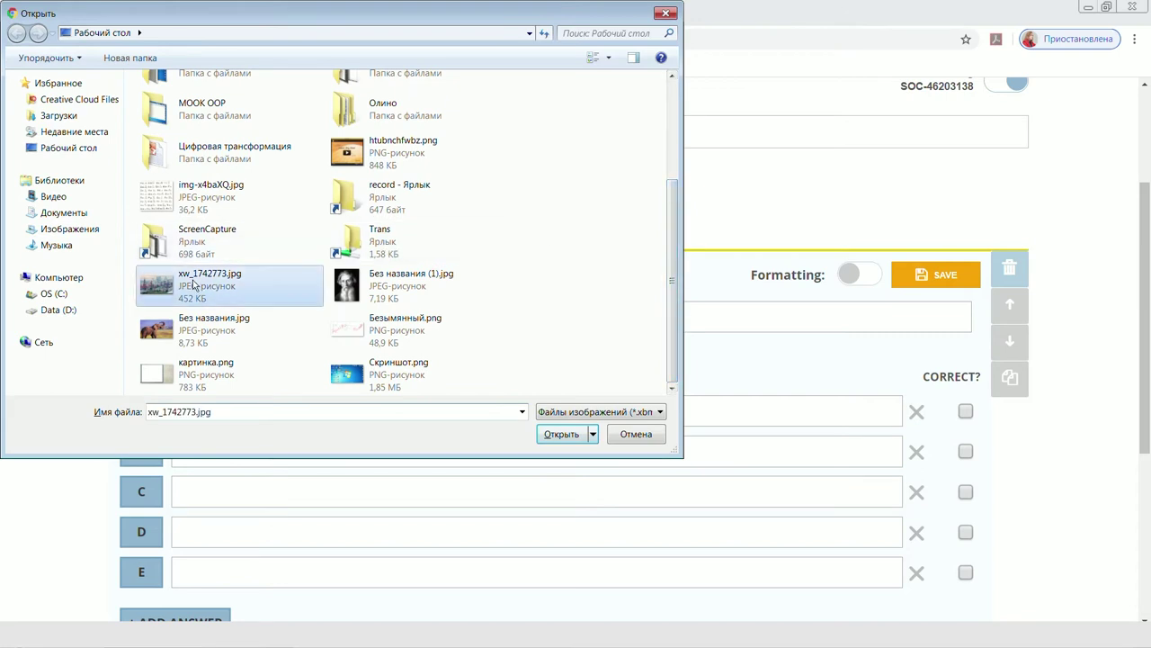
left_click(565, 435)
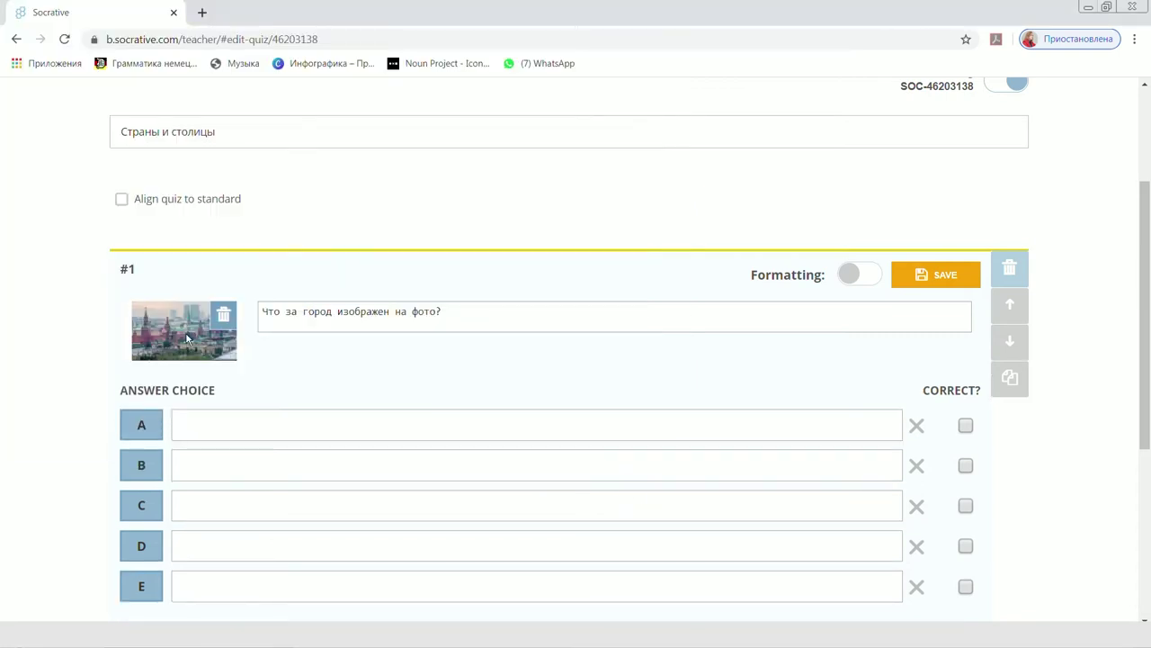
Fill in four city answers A–D and mark Москва (B) as correct.
scroll(186, 339, "down", 1)
left_click(239, 344)
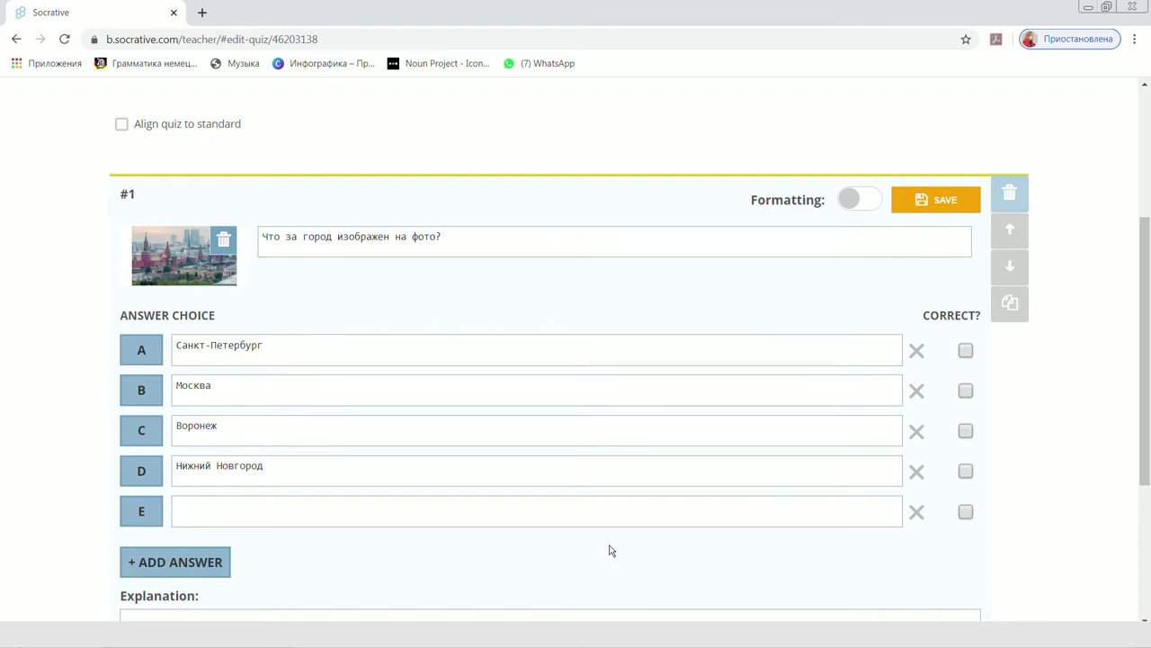
left_click(966, 391)
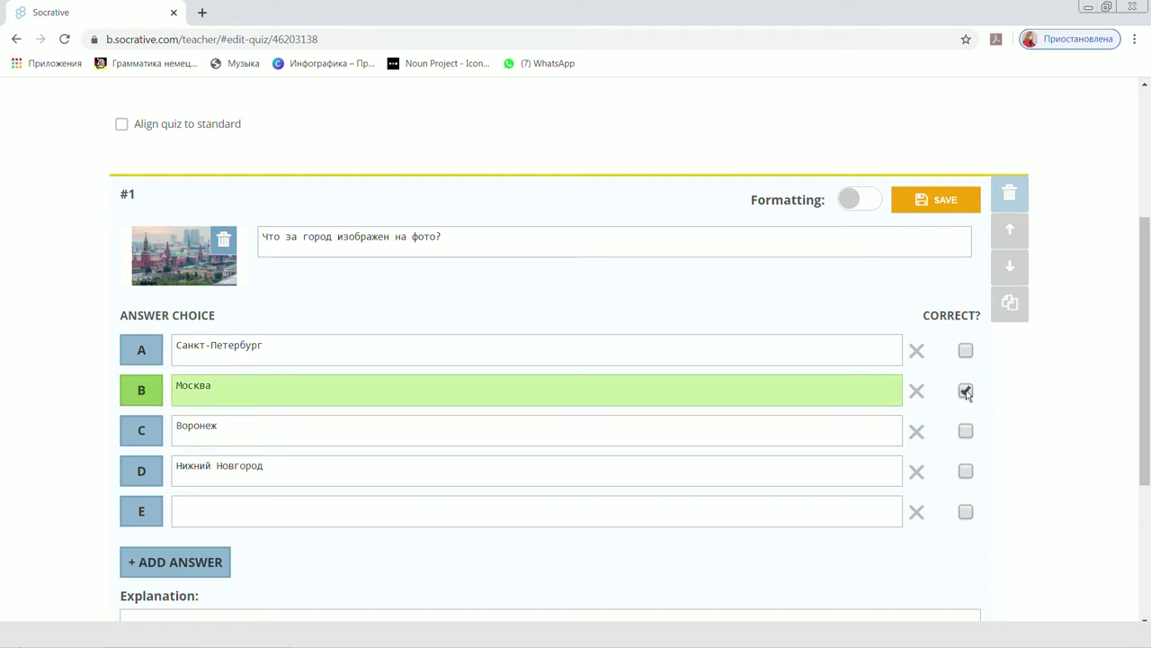
scroll(330, 512, "down", 3)
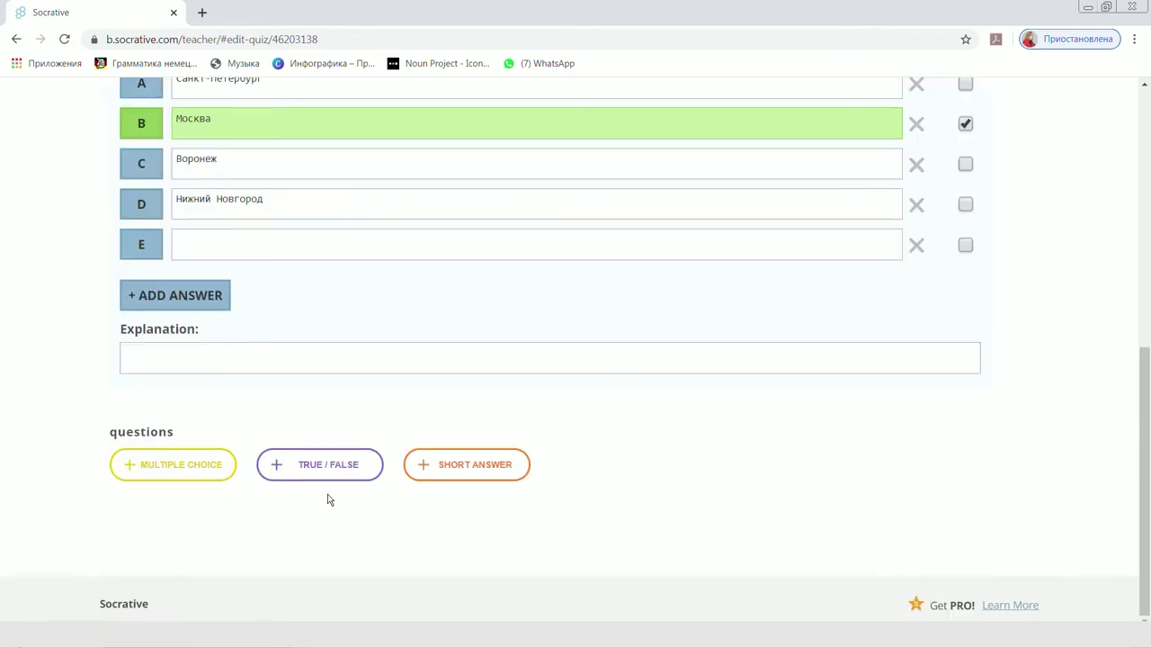
Add true/false question 2 'Столицей Австралии является город Сидней' with False as correct.
left_click(329, 474)
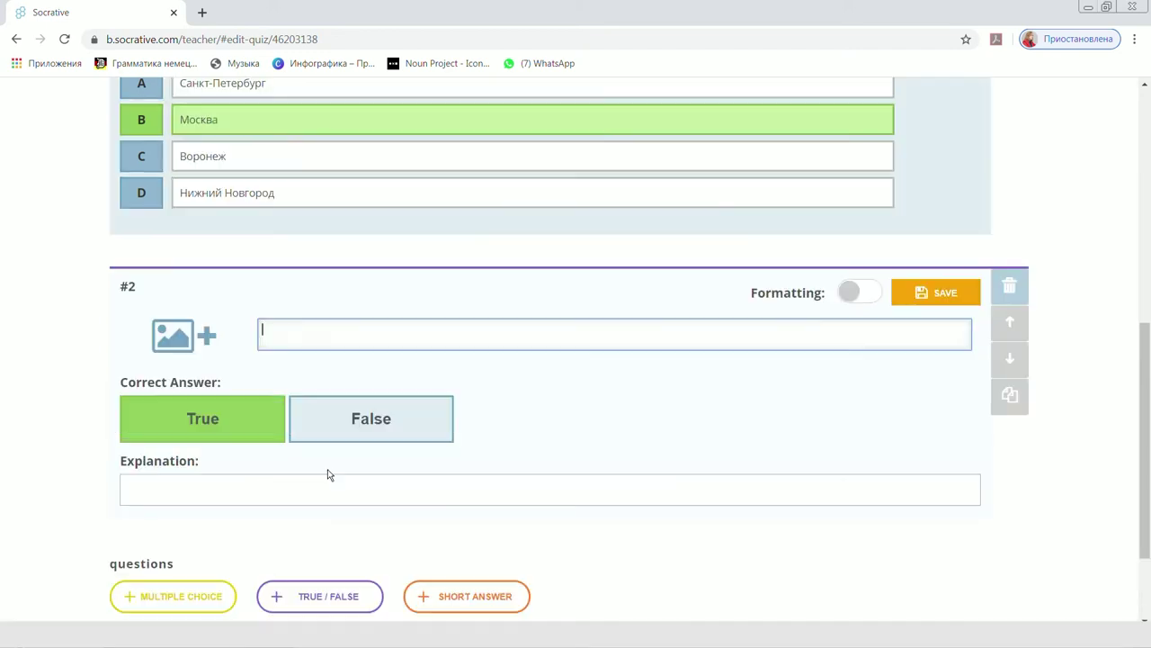
scroll(326, 450, "down", 1)
left_click(322, 253)
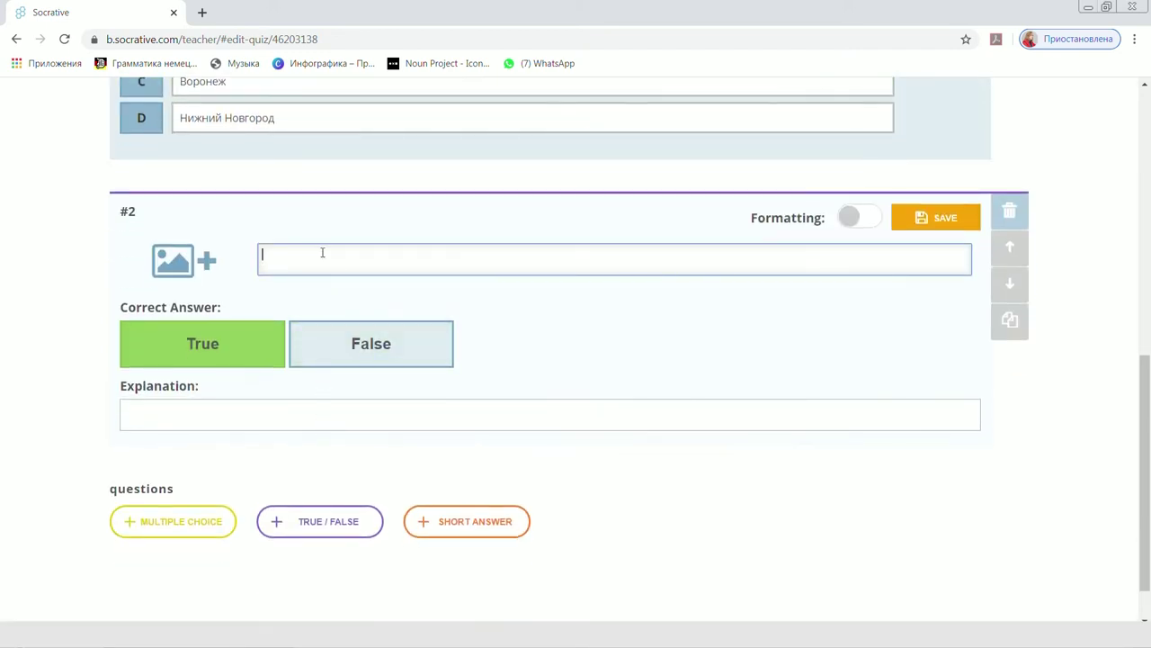
type("Столицей Австралии является ")
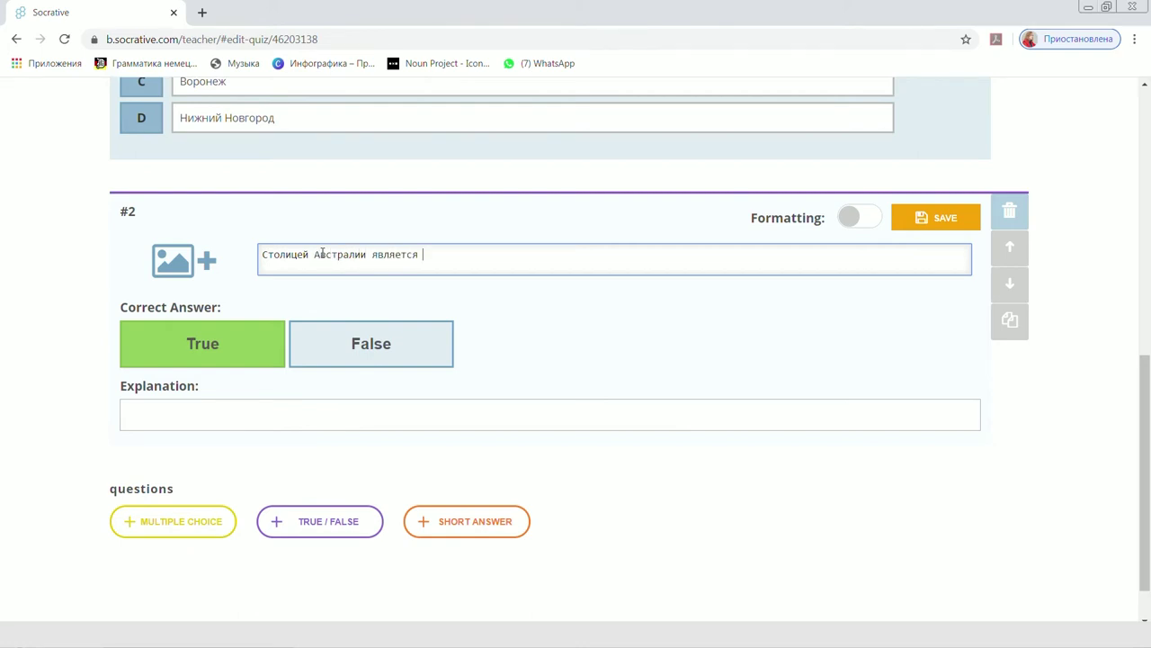
type("горлд Сидней")
left_click(575, 330)
left_click(374, 360)
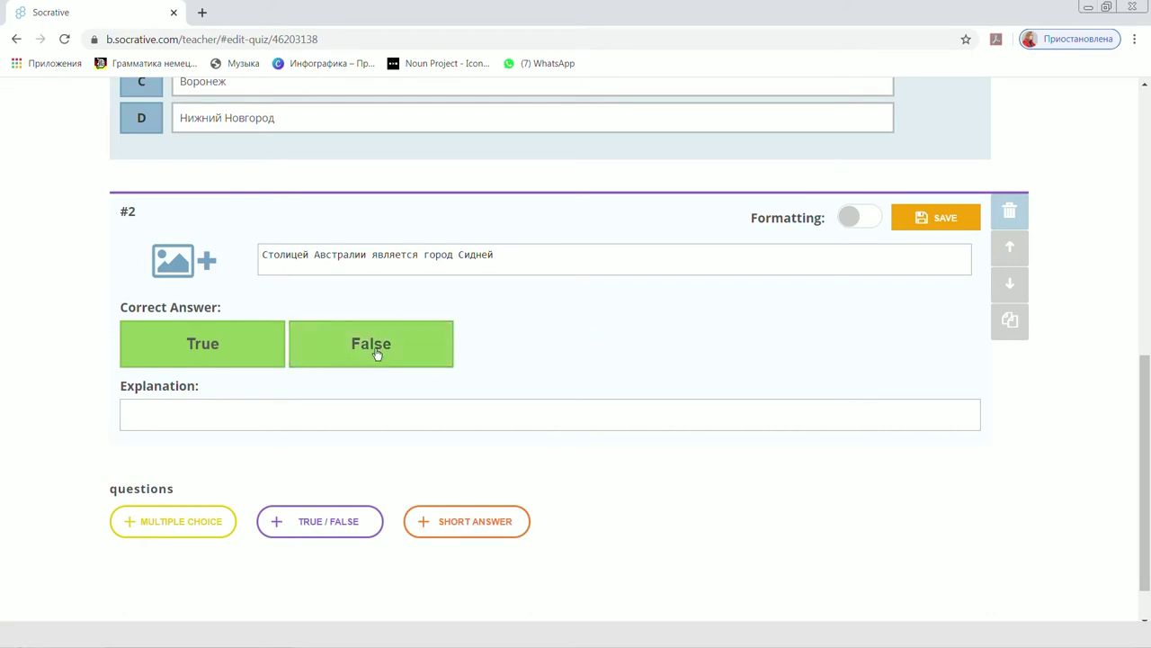
Give question 2 the explanation 'Столицей является город Канберра'.
left_click(350, 414)
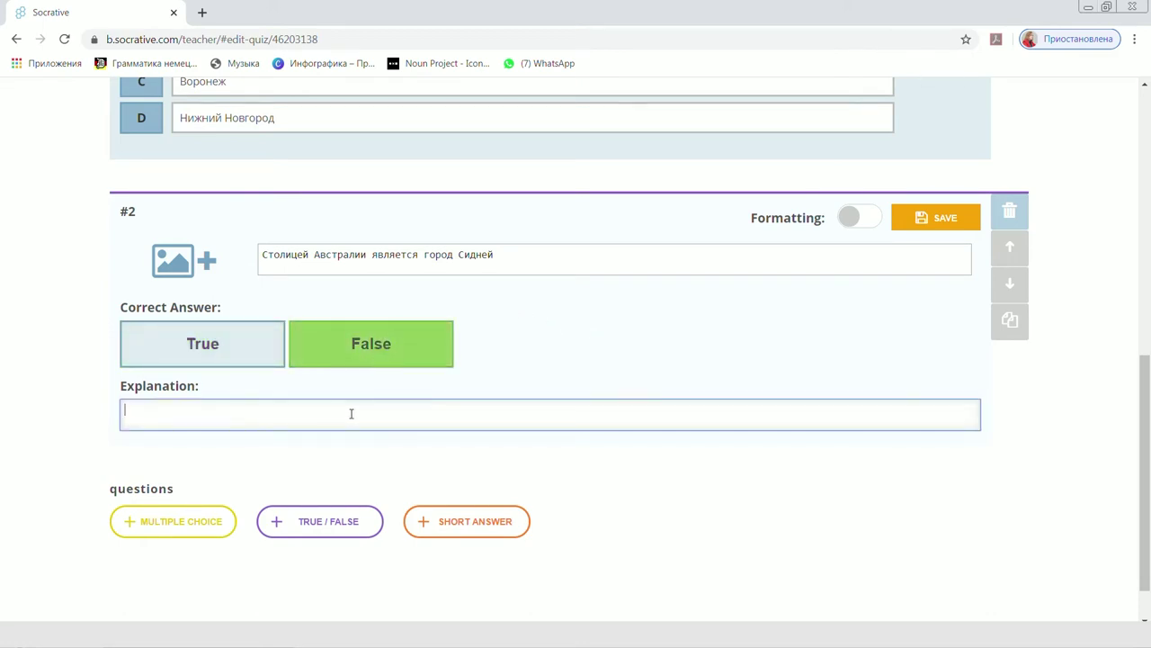
type("Столицей является город Канберра")
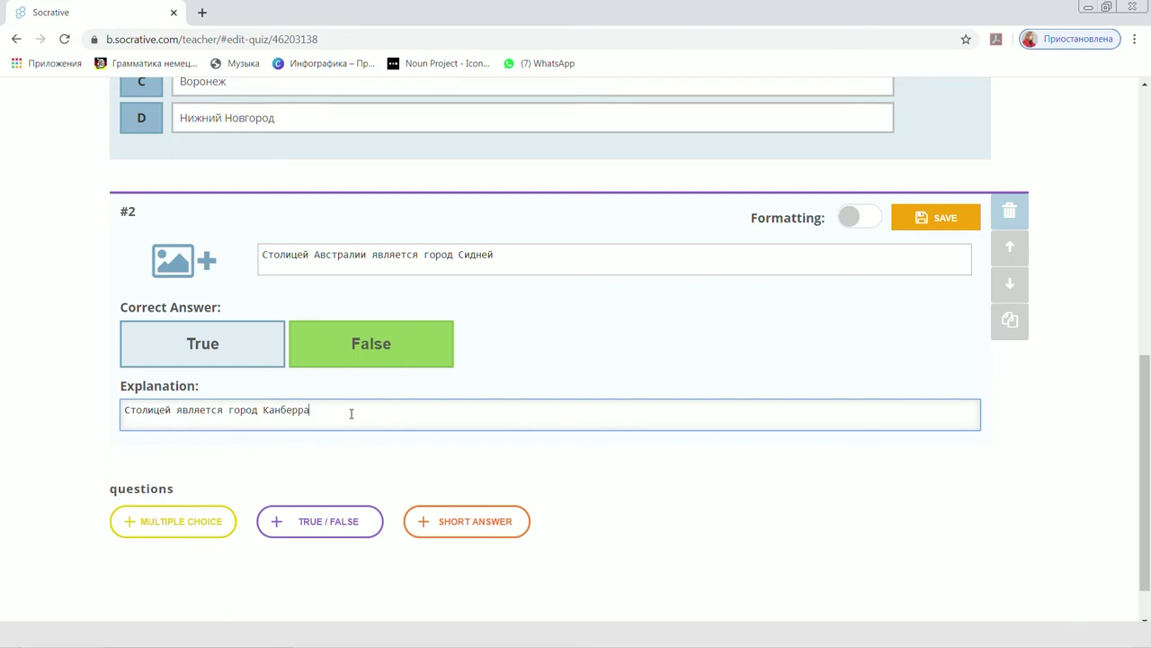
scroll(650, 501, "down", 2)
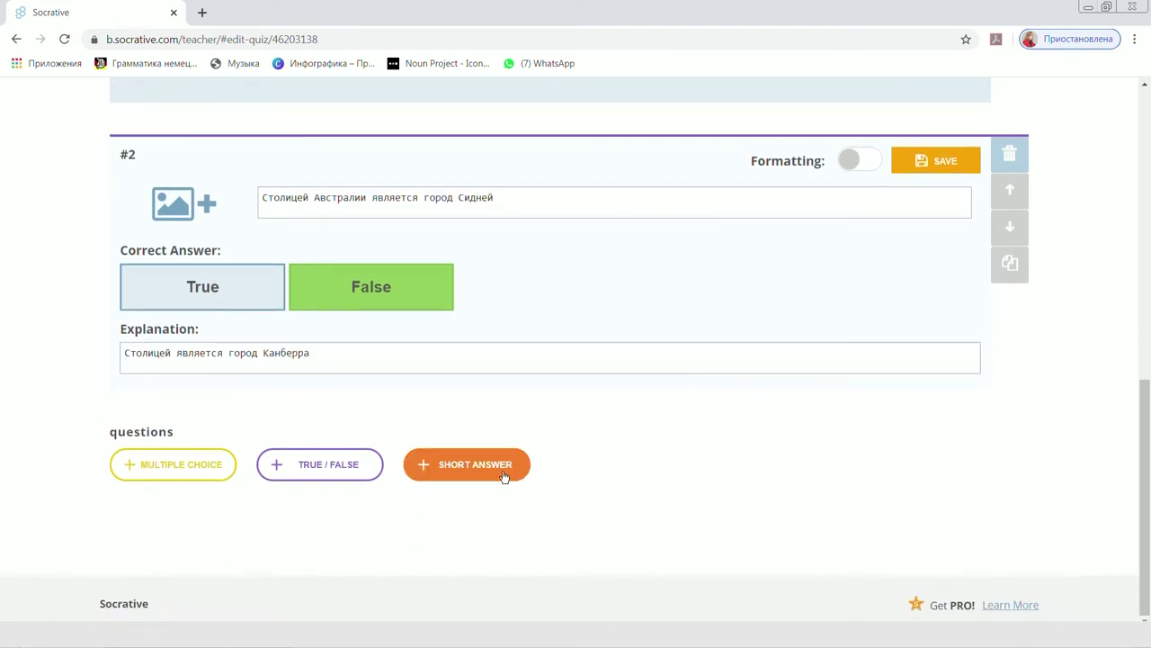
Add short-answer question 3 'Как вы думаете, какой город России самый красивый?'.
left_click(504, 472)
scroll(486, 471, "down", 2)
scroll(466, 467, "down", 1)
scroll(498, 336, "up", 1)
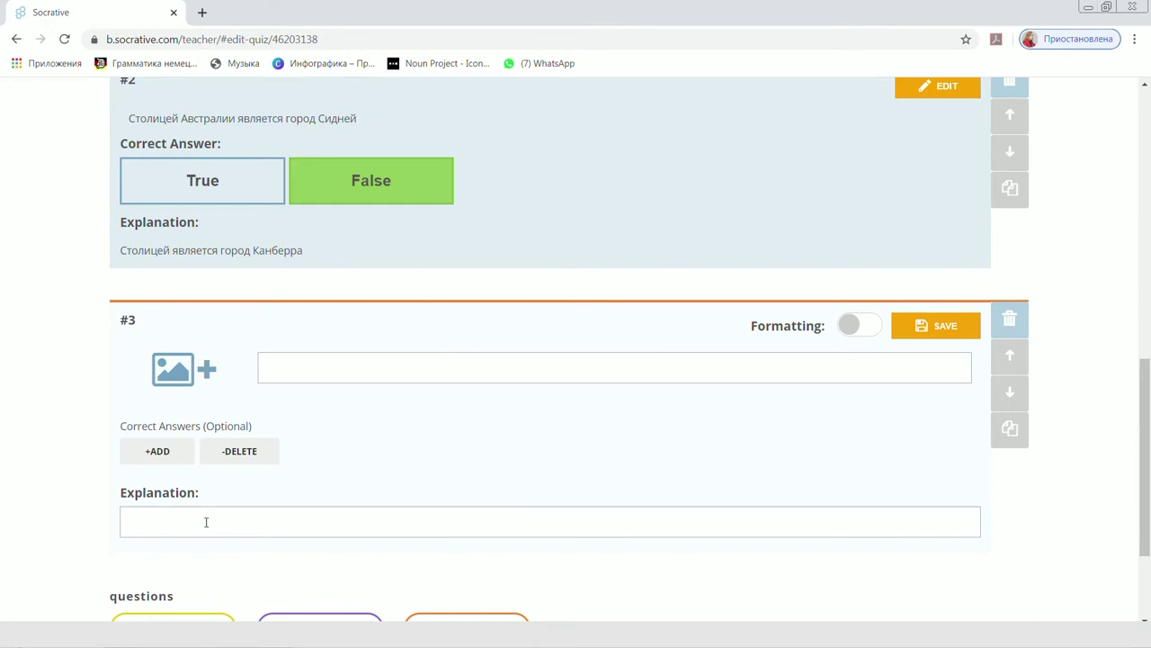
left_click(321, 363)
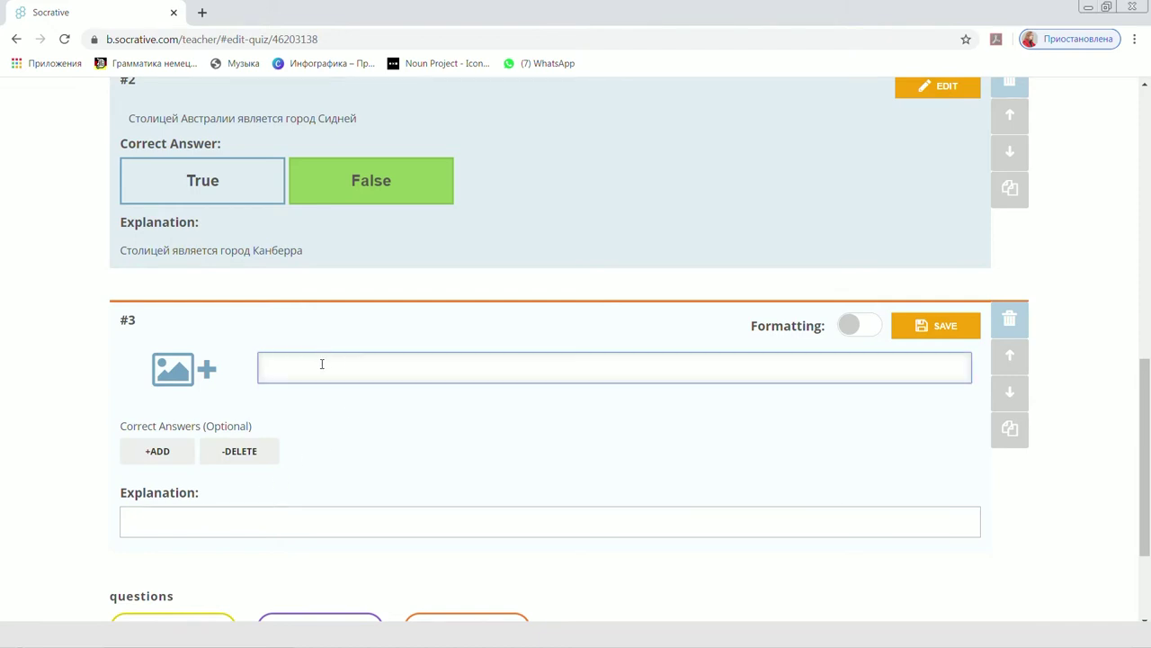
type("Как вы думаете, какой город России самый красивый?")
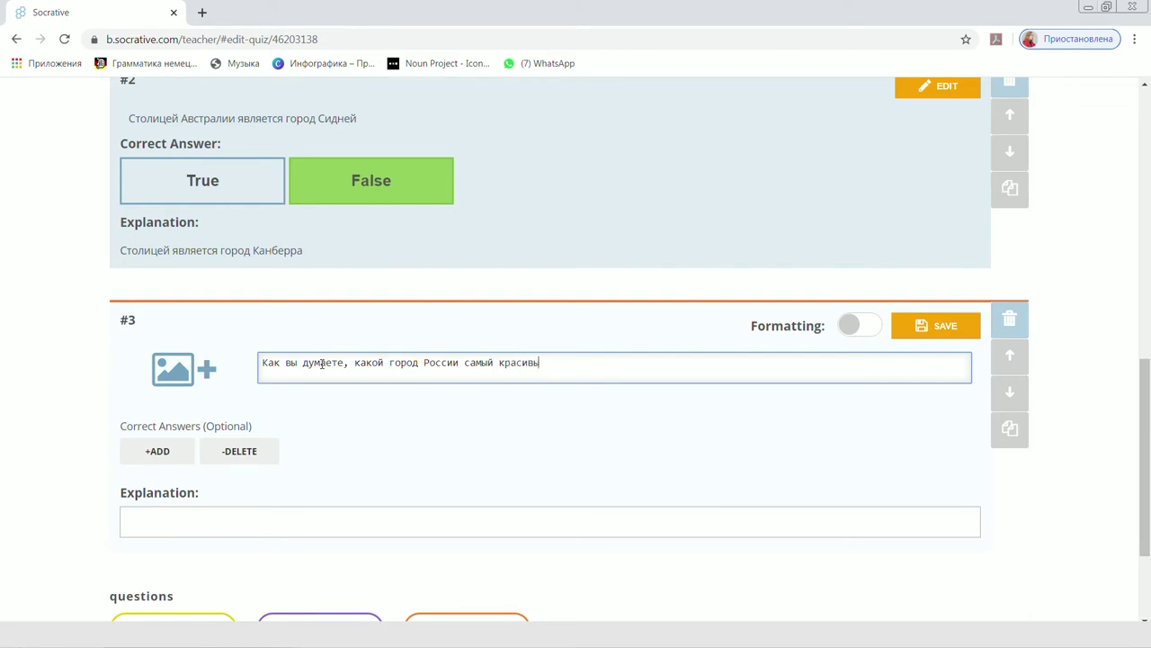
left_click(483, 473)
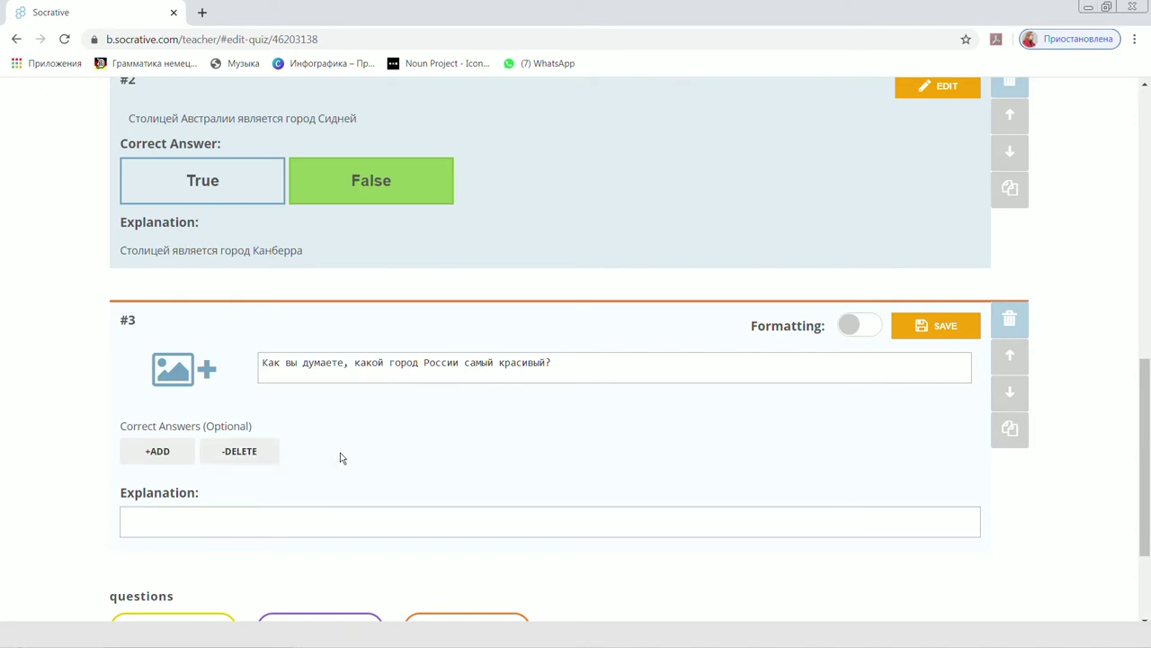
Add one blank correct-answer entry to question 3 and return to the page top.
left_click(155, 458)
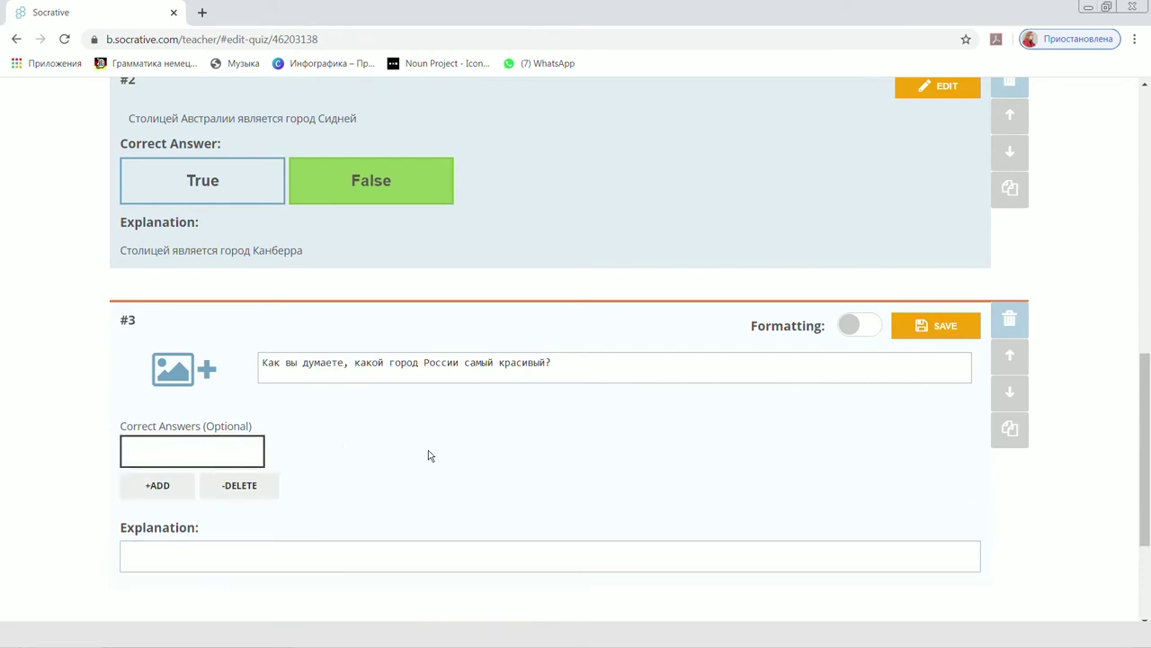
scroll(429, 455, "down", 2)
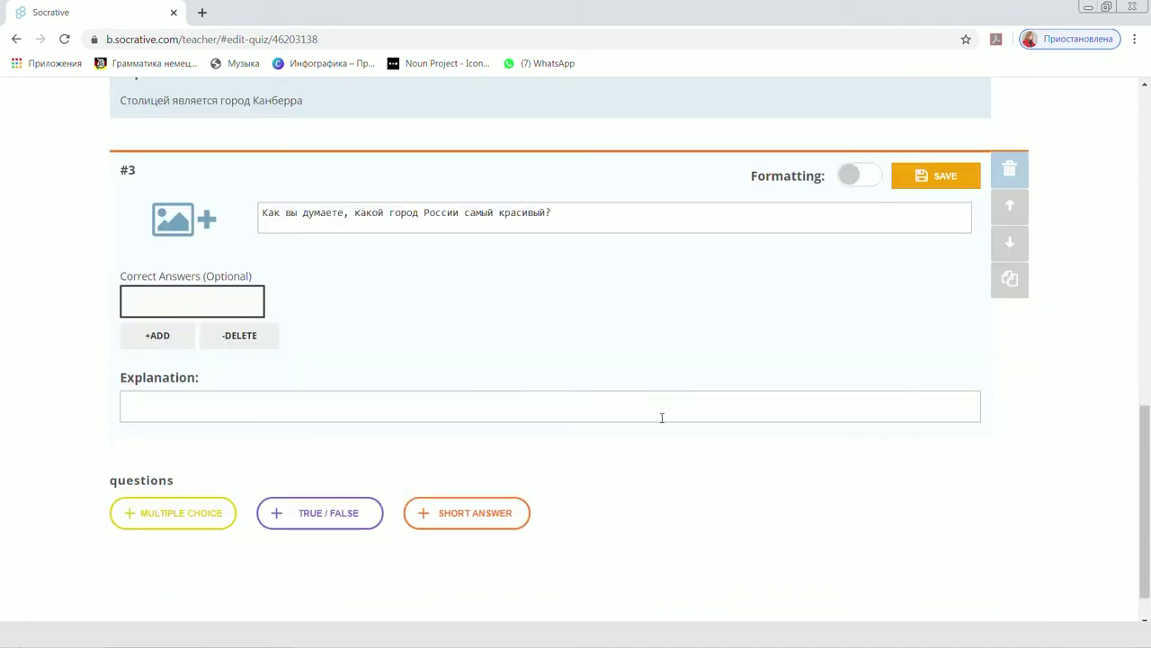
scroll(829, 471, "up", 4)
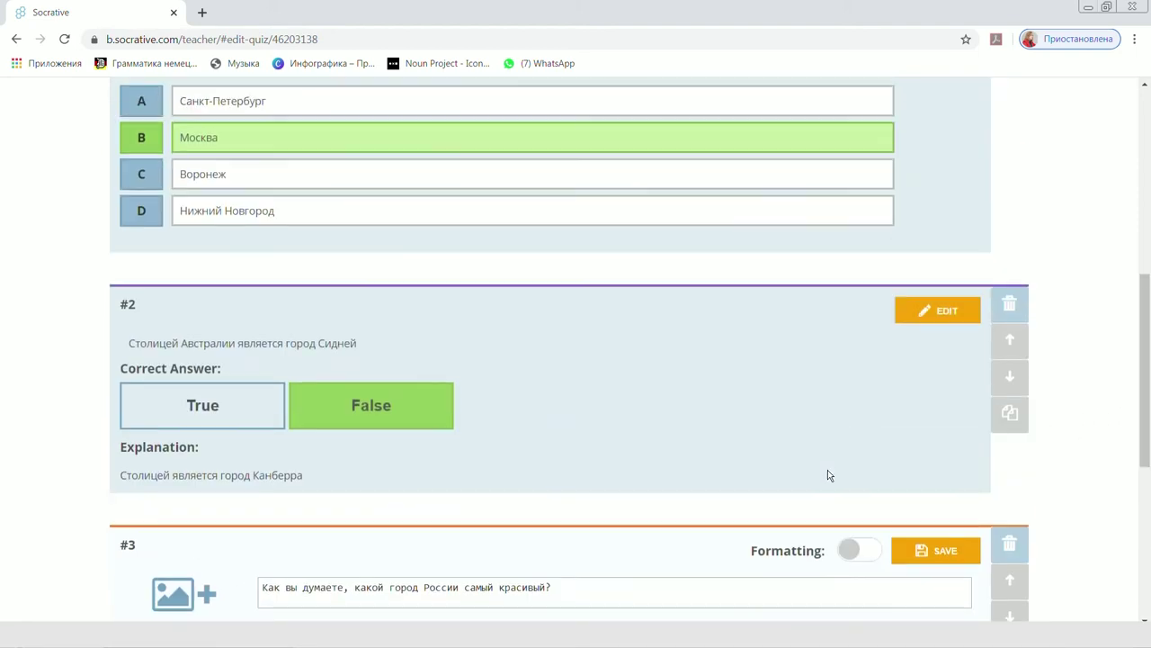
scroll(828, 469, "up", 6)
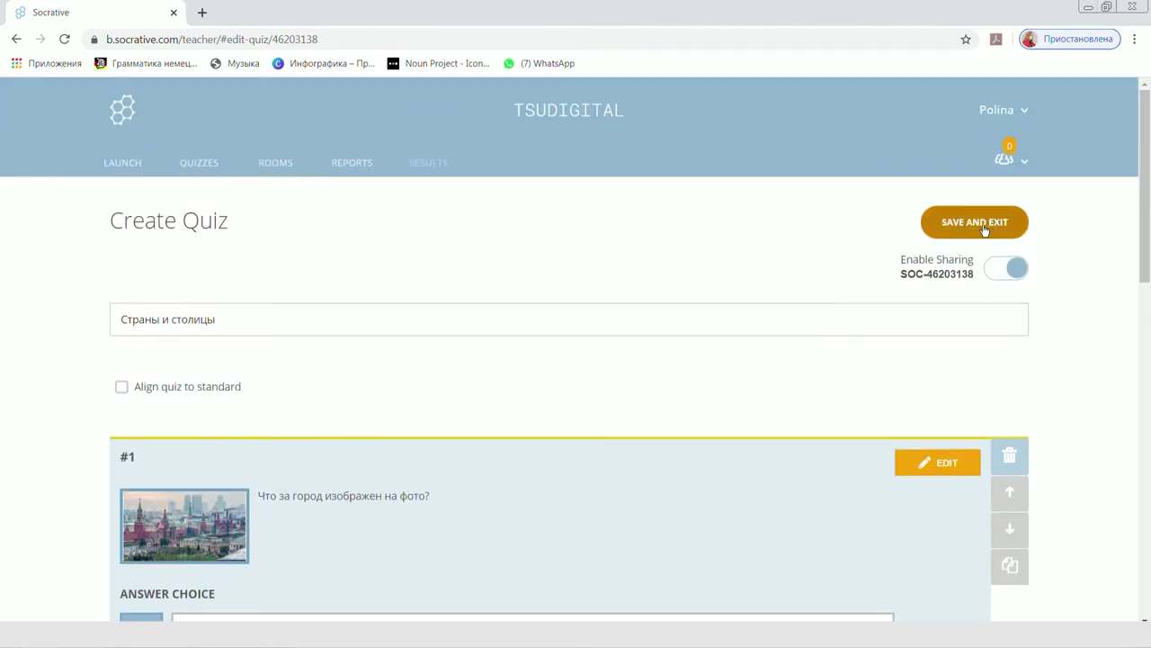
Save and exit the Страны и столицы quiz, then go to the Launch page.
left_click(984, 231)
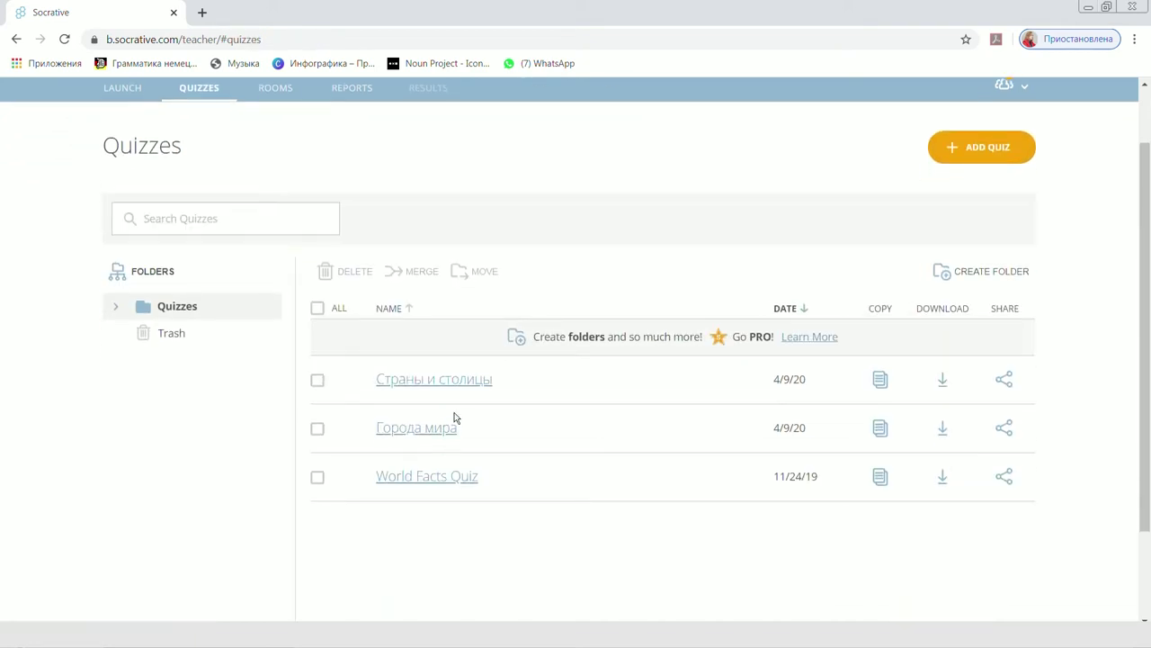
scroll(466, 385, "up", 1)
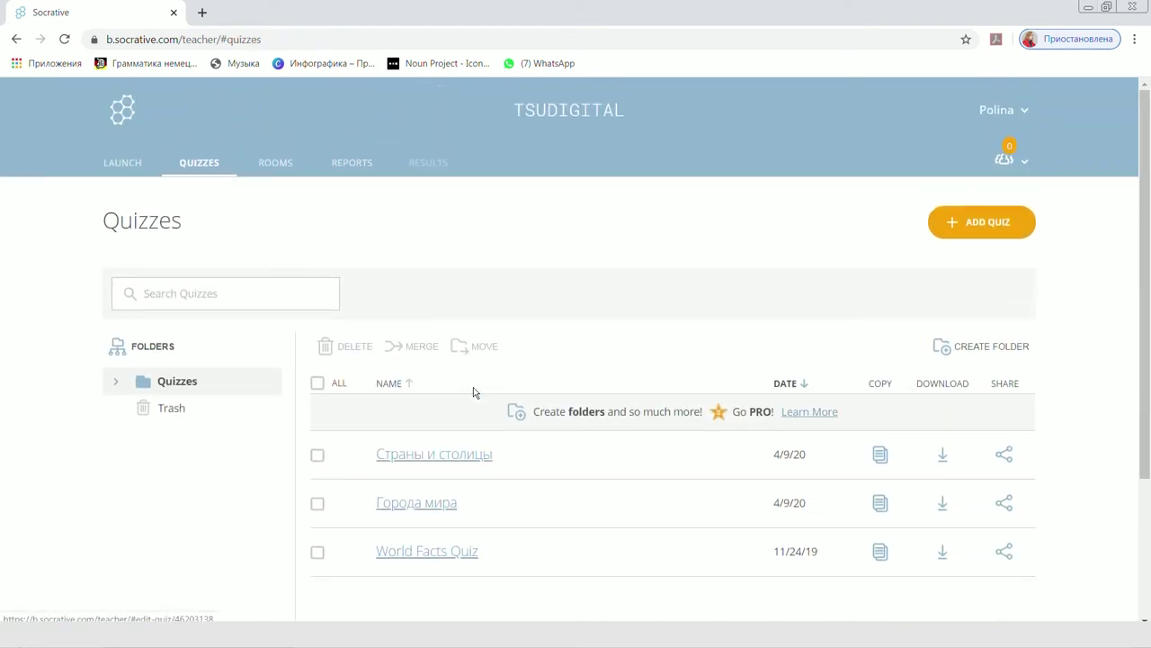
scroll(465, 391, "down", 1)
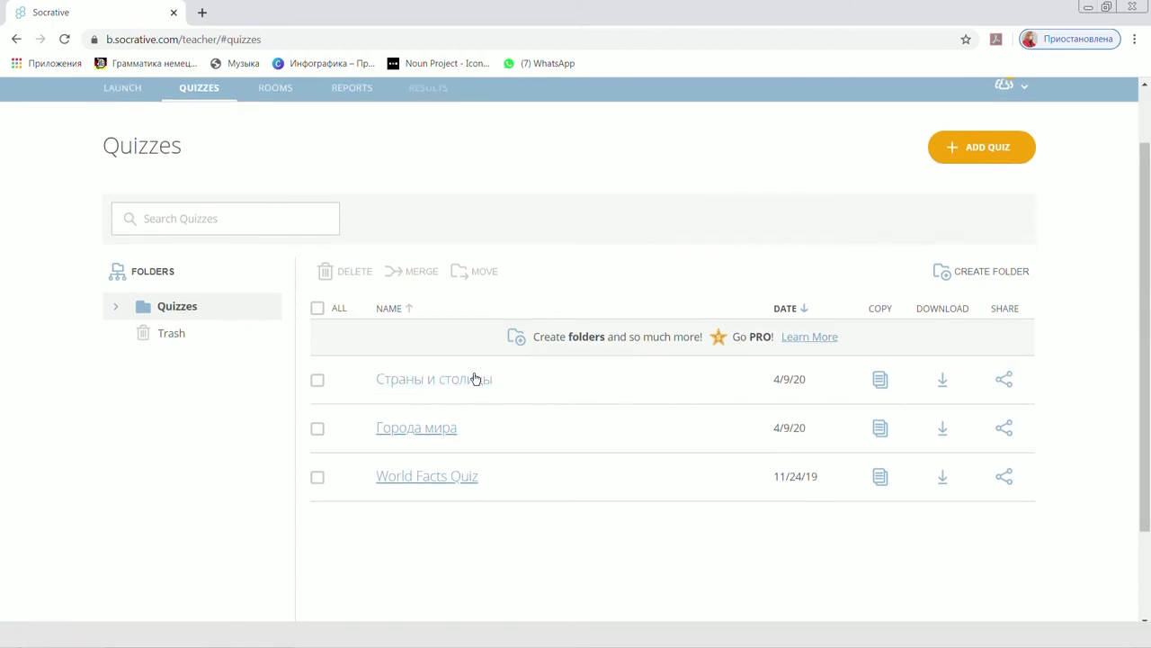
scroll(476, 378, "up", 1)
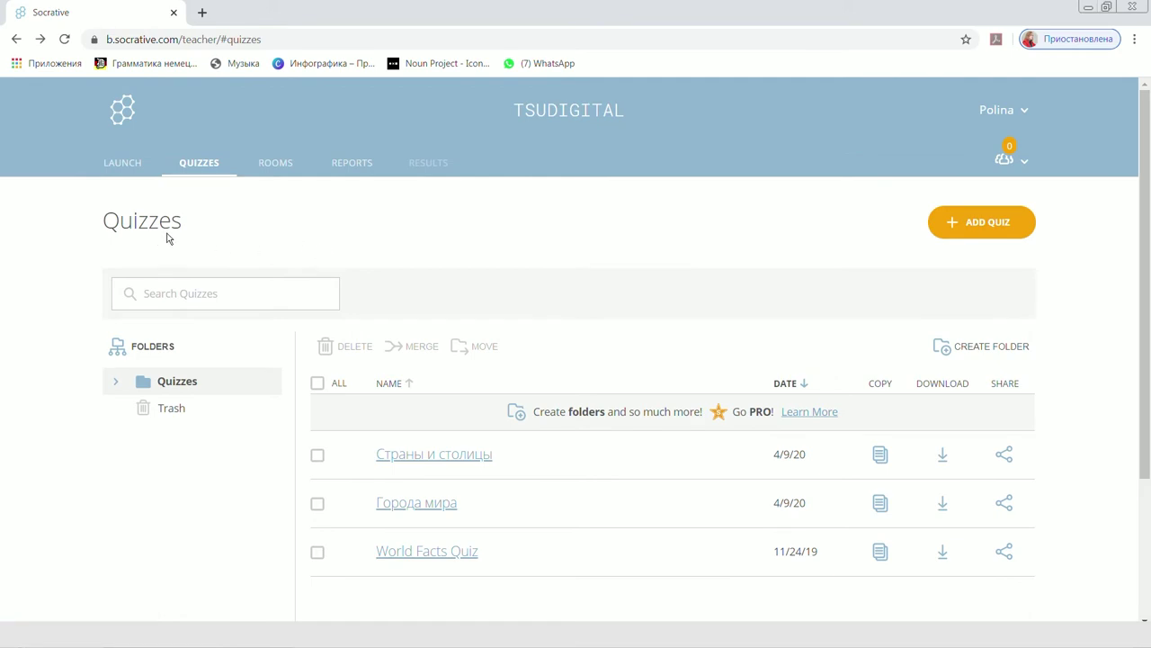
left_click(126, 163)
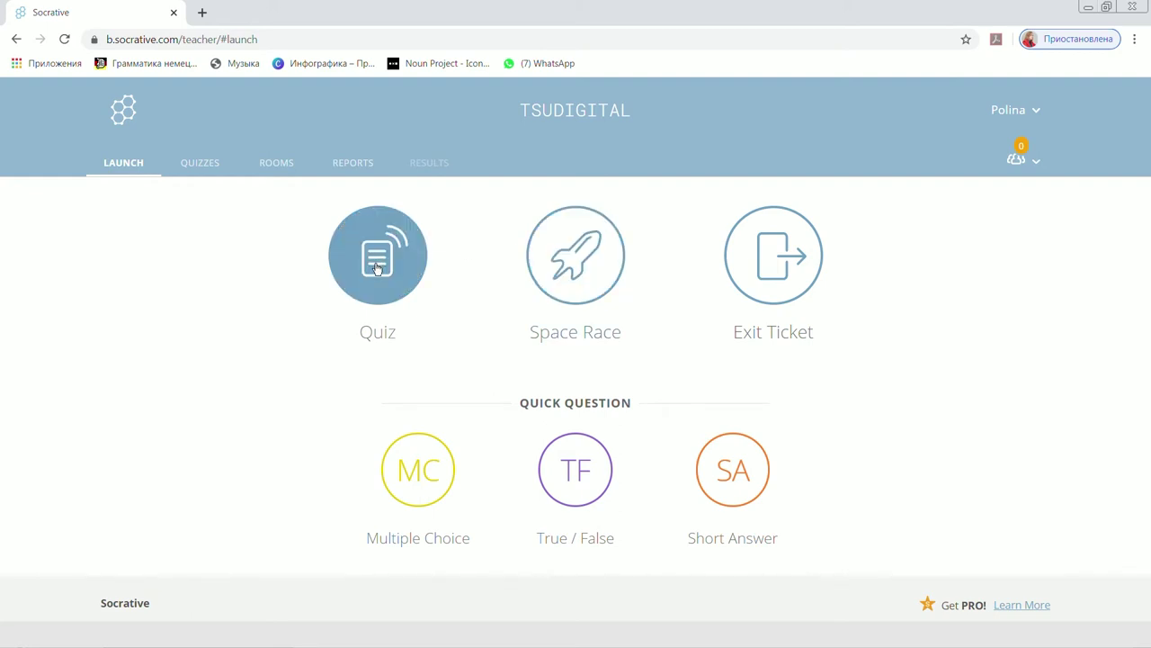
Begin a Space Race using the Страны и столицы quiz.
left_click(572, 274)
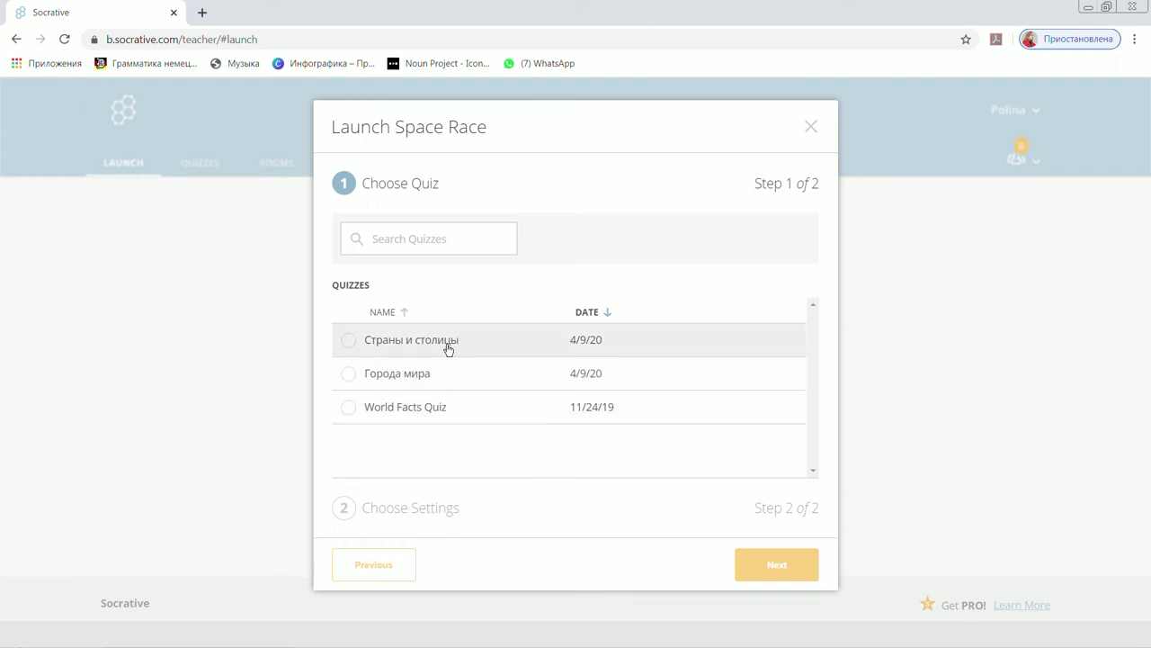
left_click(448, 349)
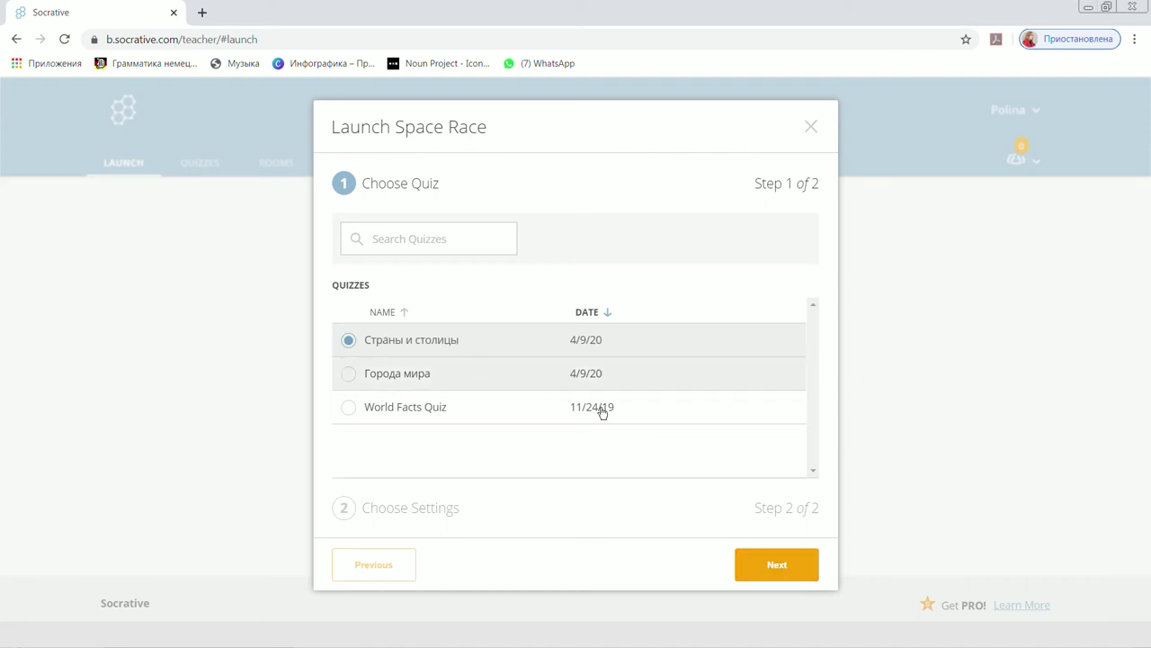
left_click(777, 565)
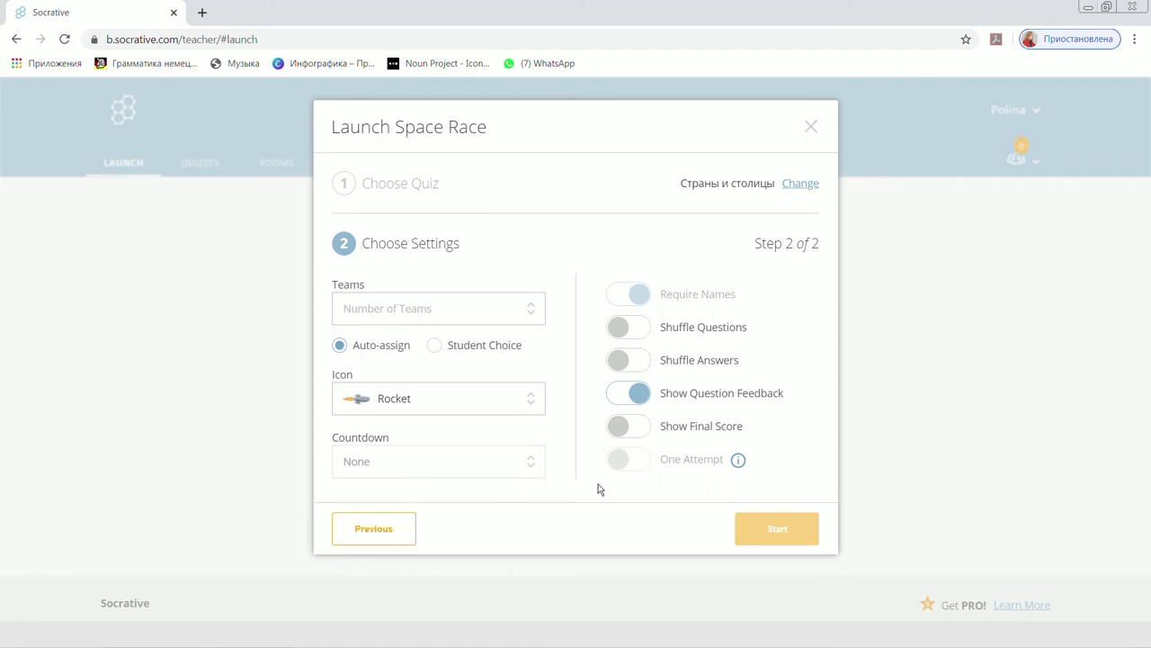
Set the Space Race to 2 teams.
left_click(412, 313)
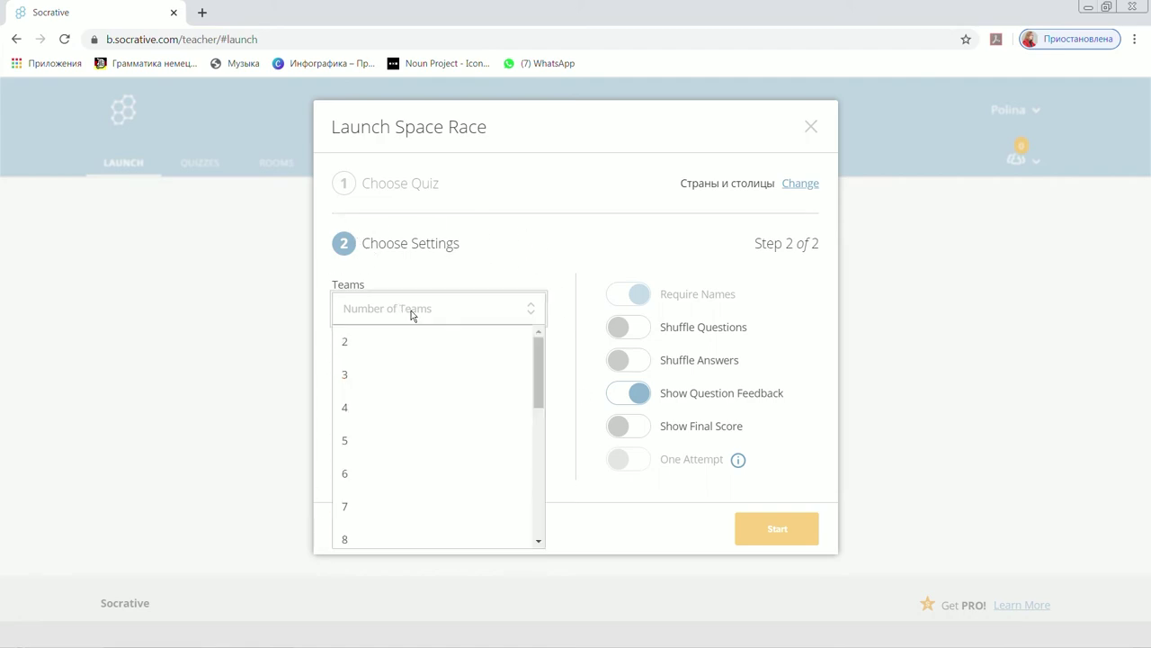
left_click(437, 353)
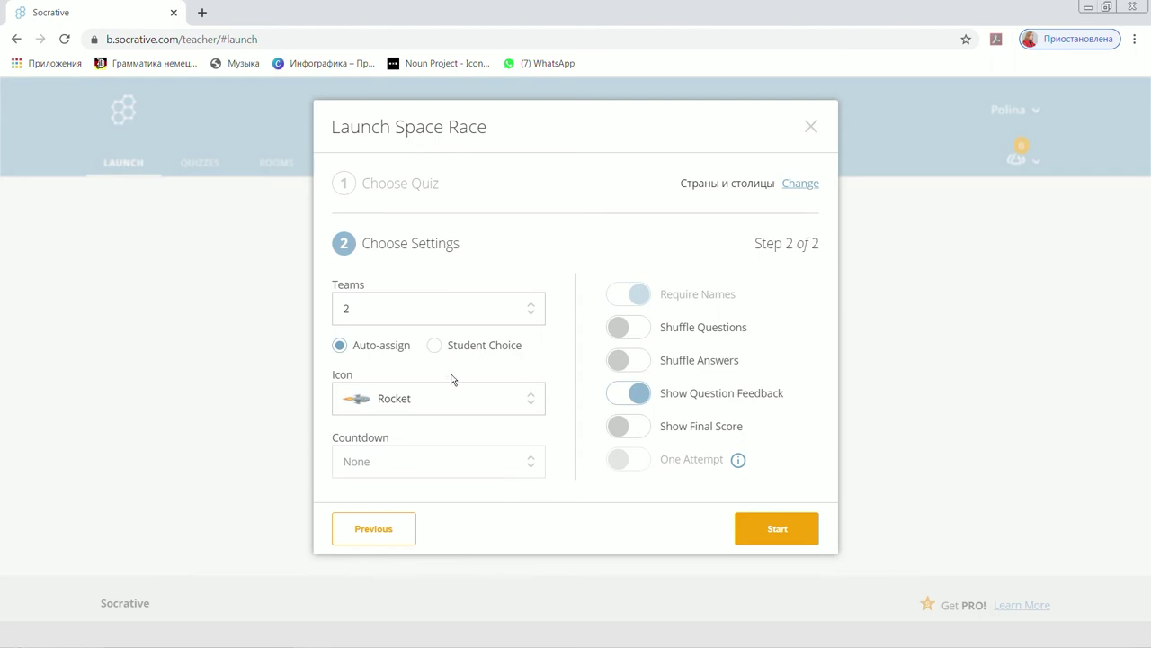
left_click(456, 309)
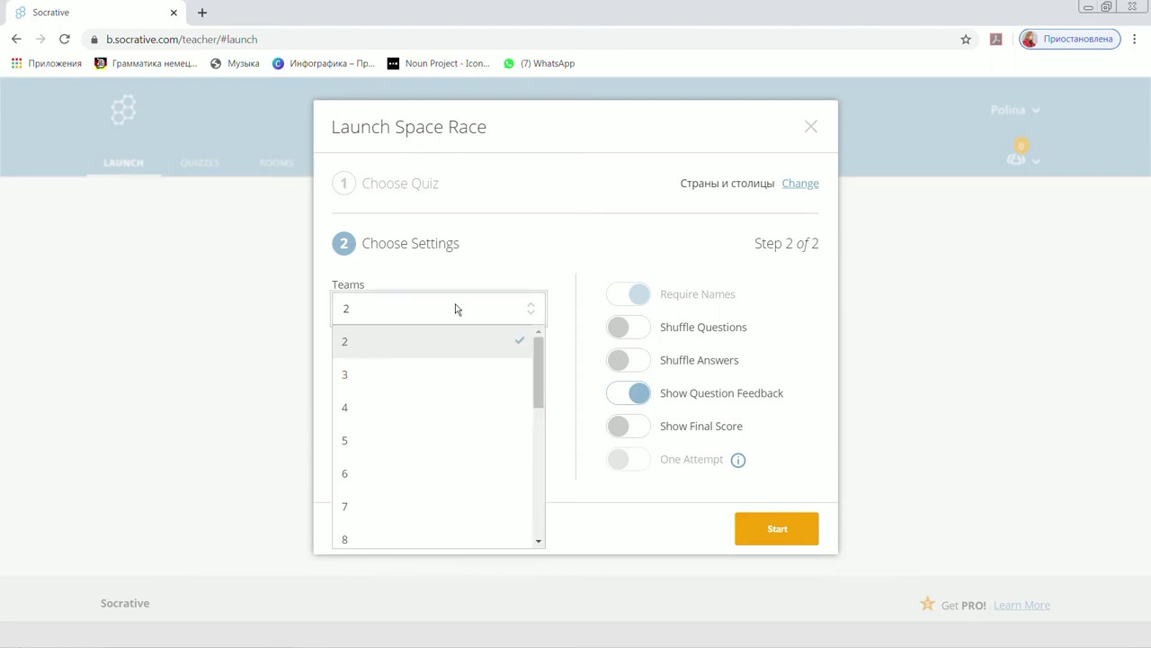
scroll(447, 357, "down", 1)
scroll(447, 357, "down", 1)
scroll(447, 365, "up", 1)
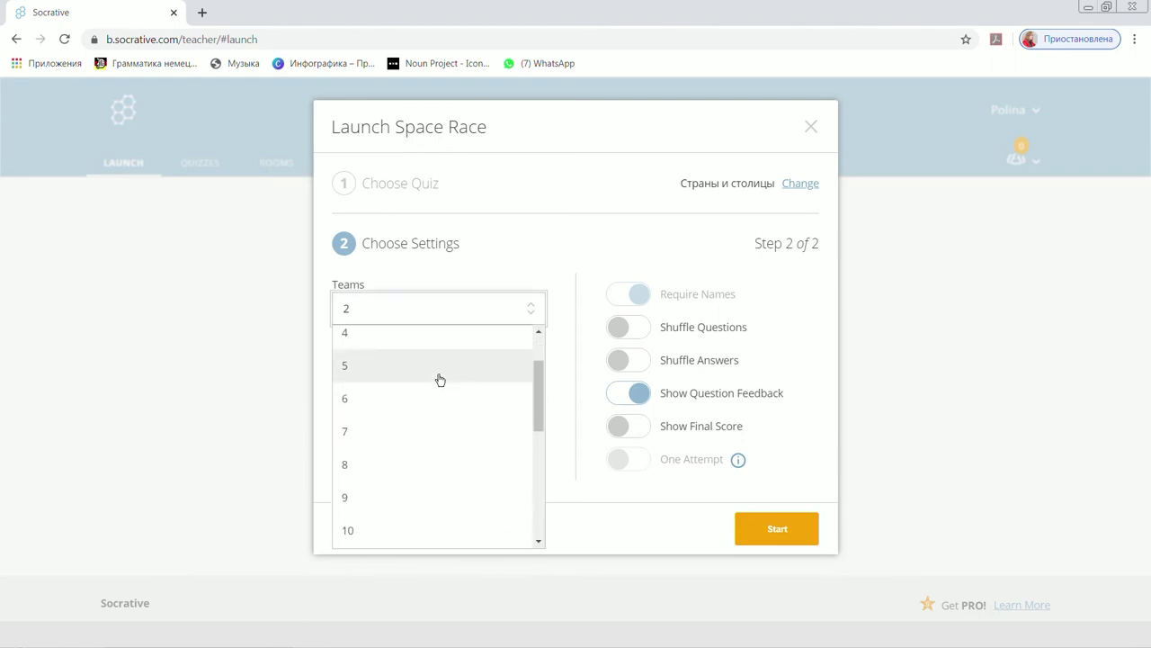
scroll(393, 432, "down", 3)
scroll(396, 442, "up", 4)
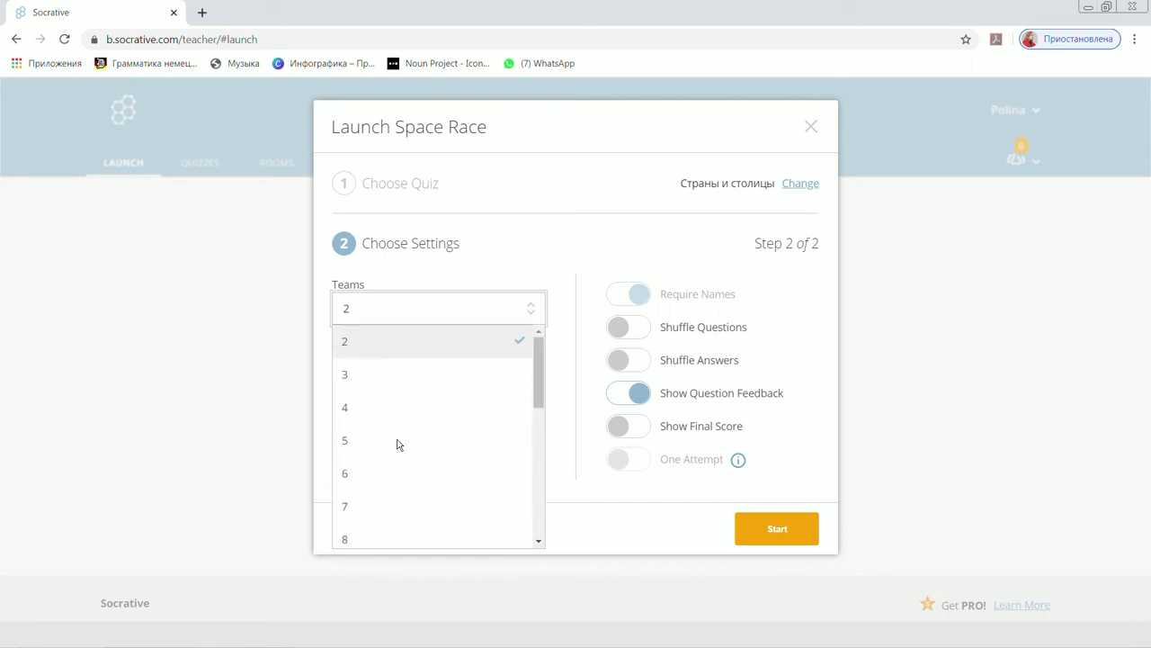
left_click(509, 274)
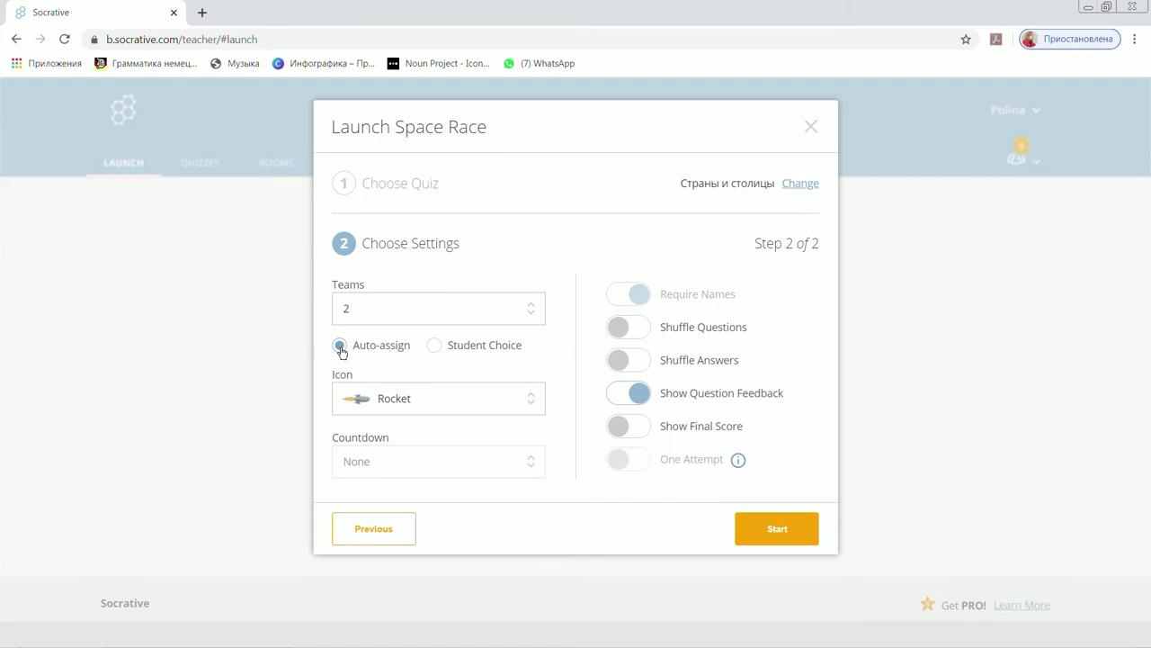
Keep automatic team assignment and choose the Unicorn race icon.
left_click(433, 349)
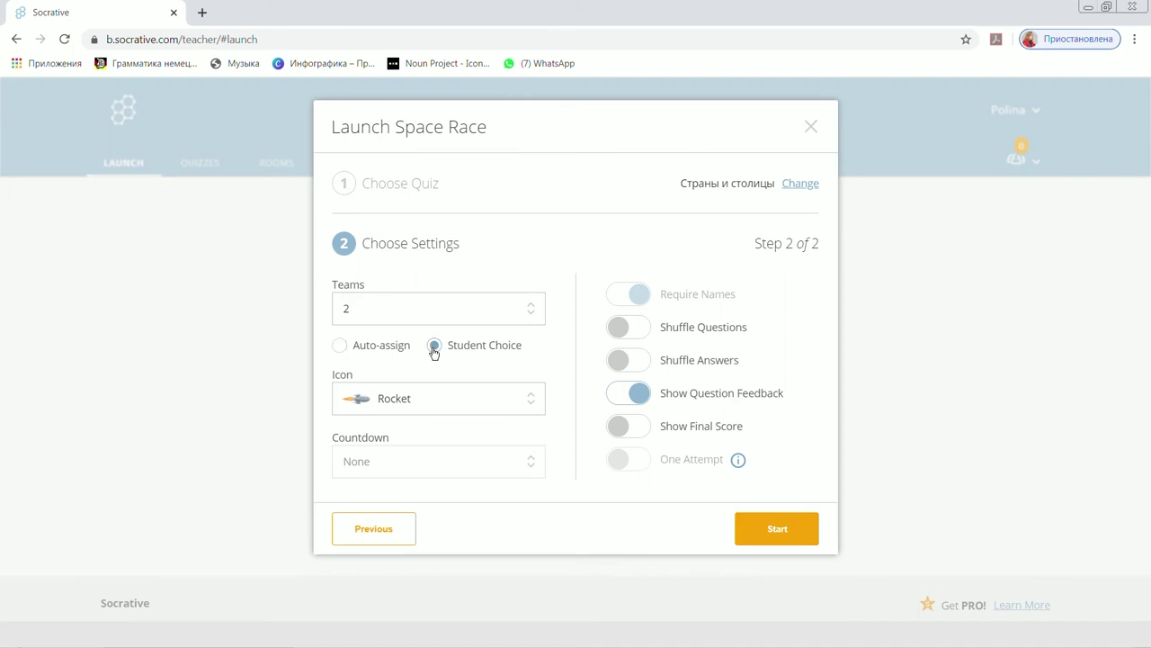
left_click(356, 351)
left_click(532, 405)
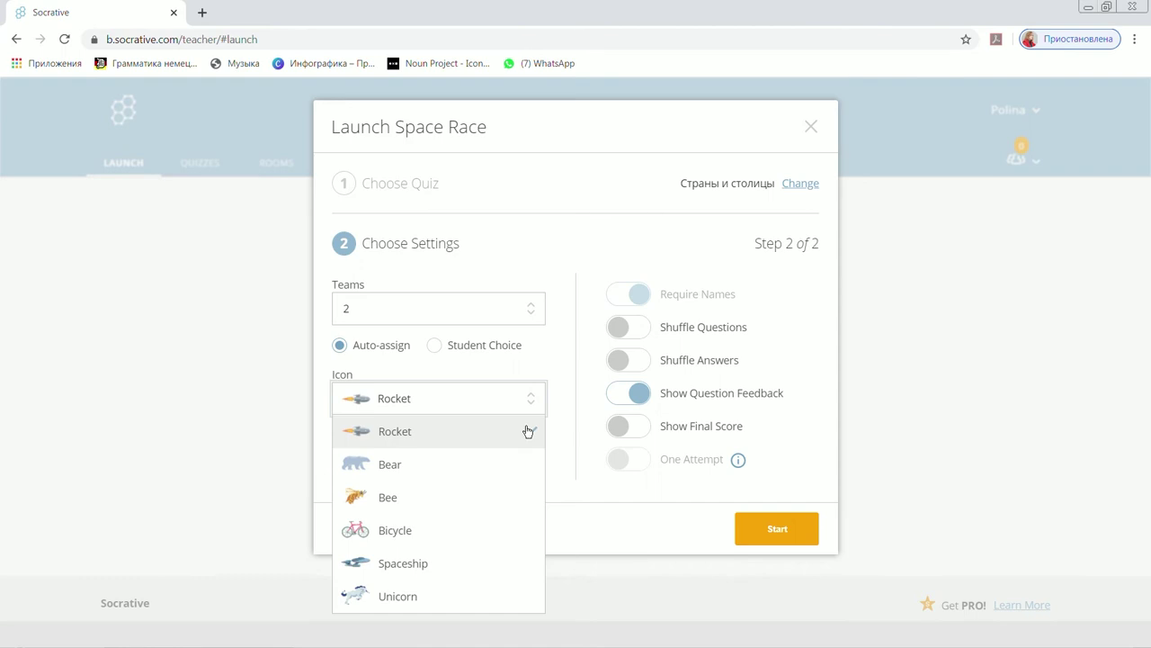
left_click(492, 595)
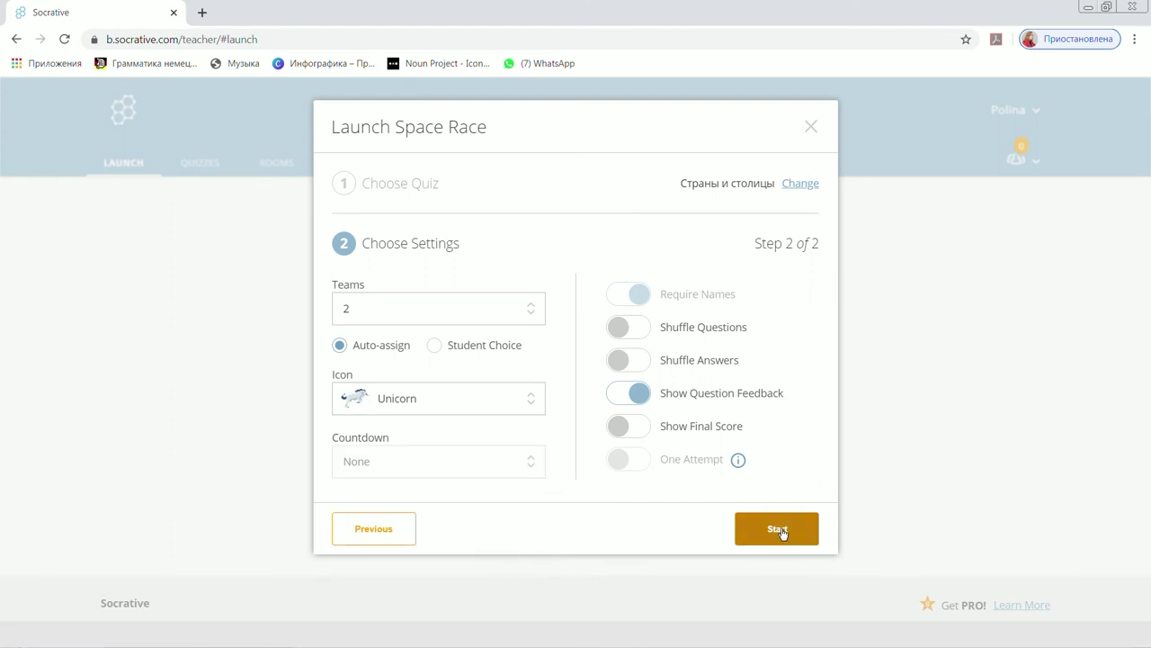
Start the Space Race with Blue and Magenta teams, then view the Rooms list.
left_click(781, 531)
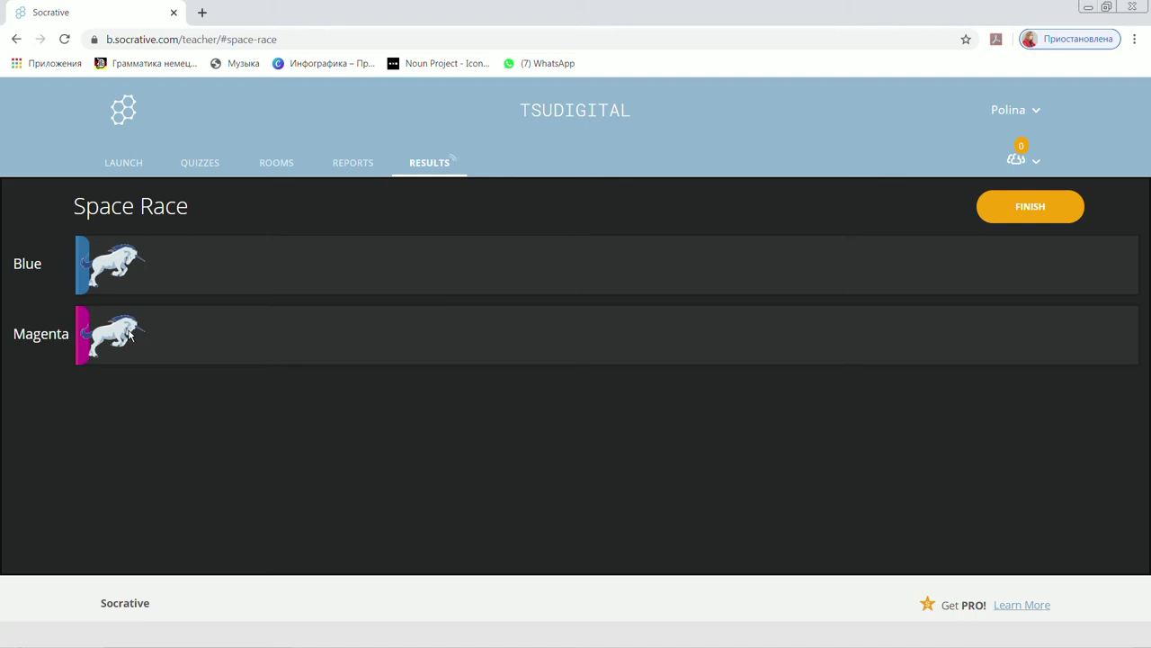
left_click(282, 161)
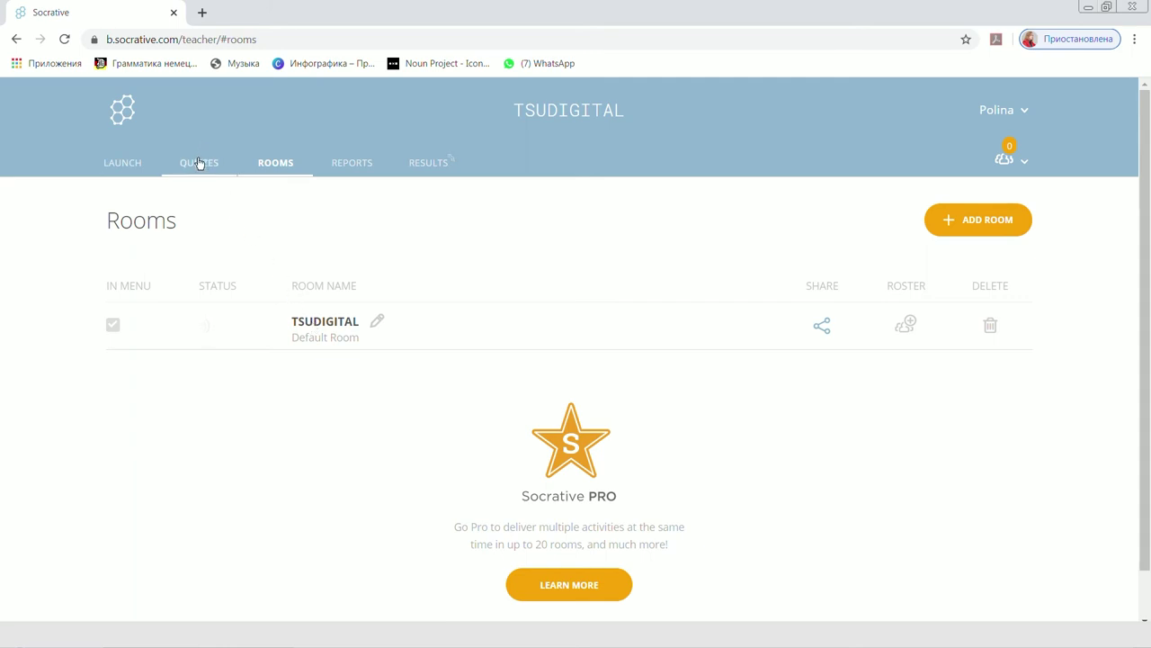
left_click(122, 163)
Return to the live Space Race results, then go to the student login page in Firefox.
left_click(431, 170)
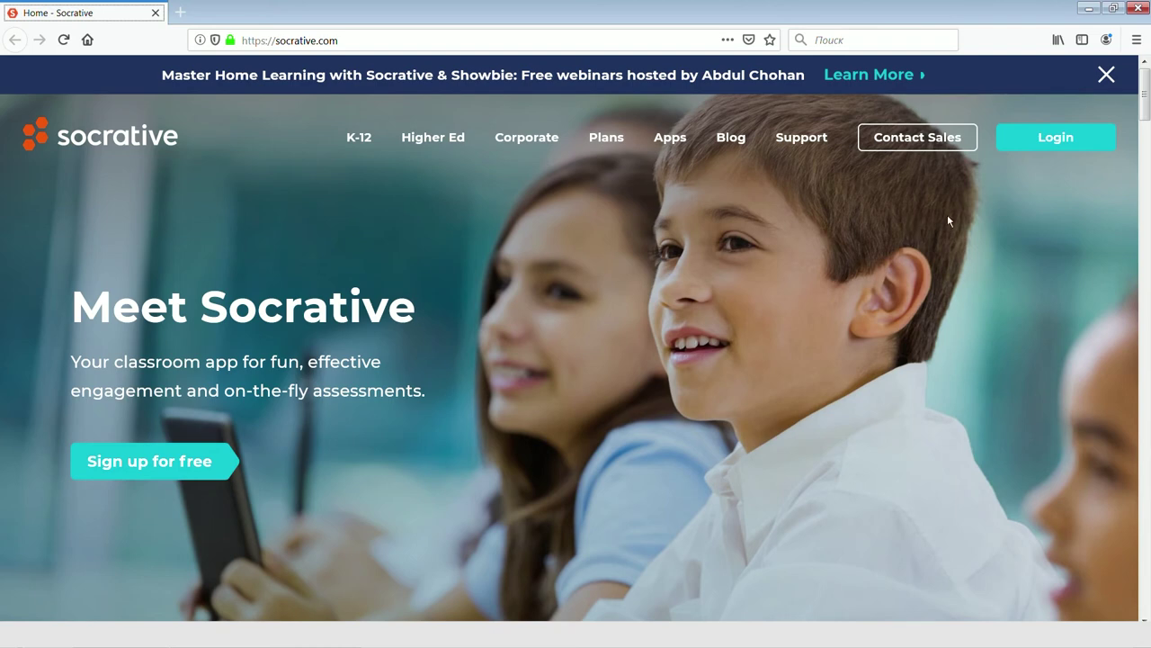
left_click(1056, 140)
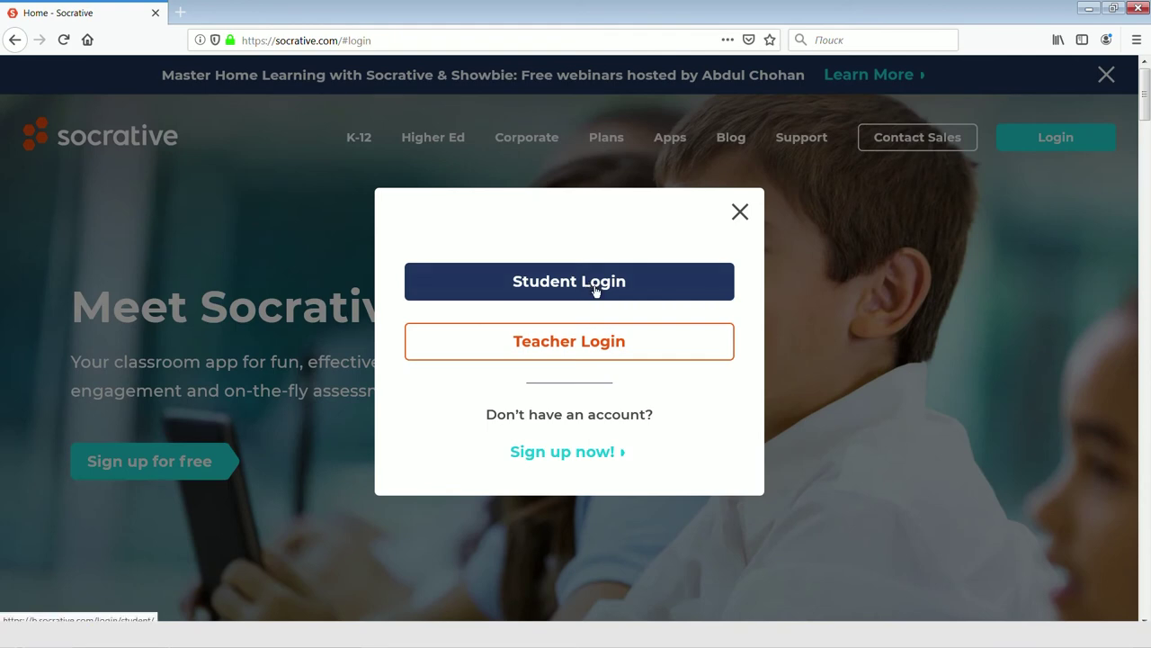
left_click(595, 288)
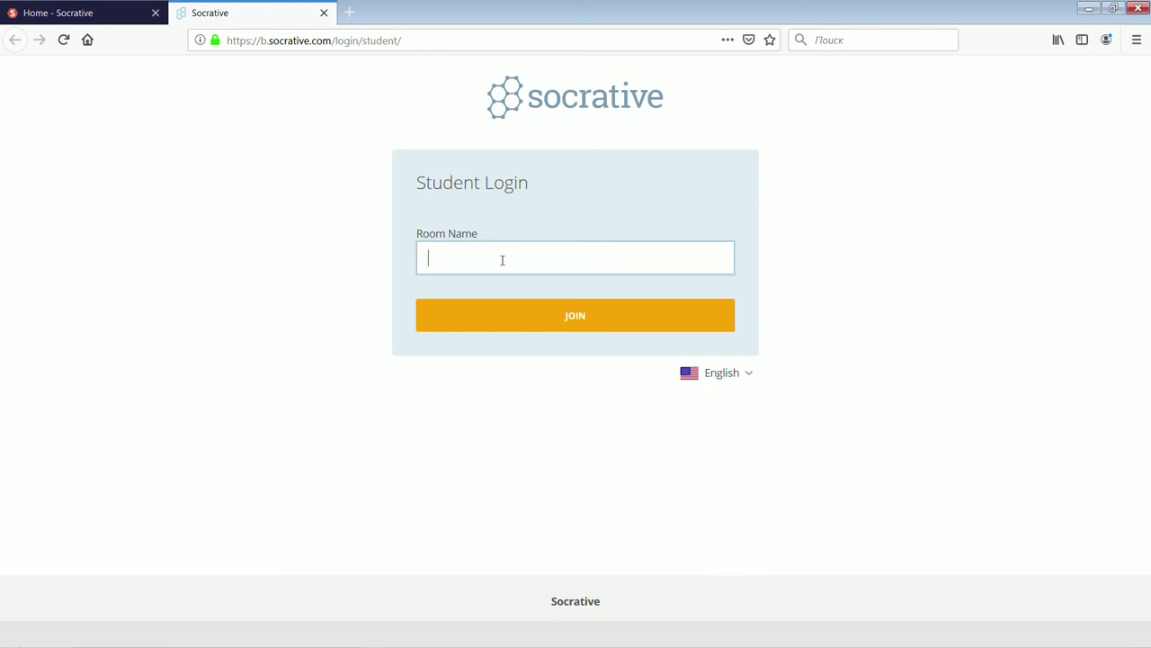
left_click(579, 323)
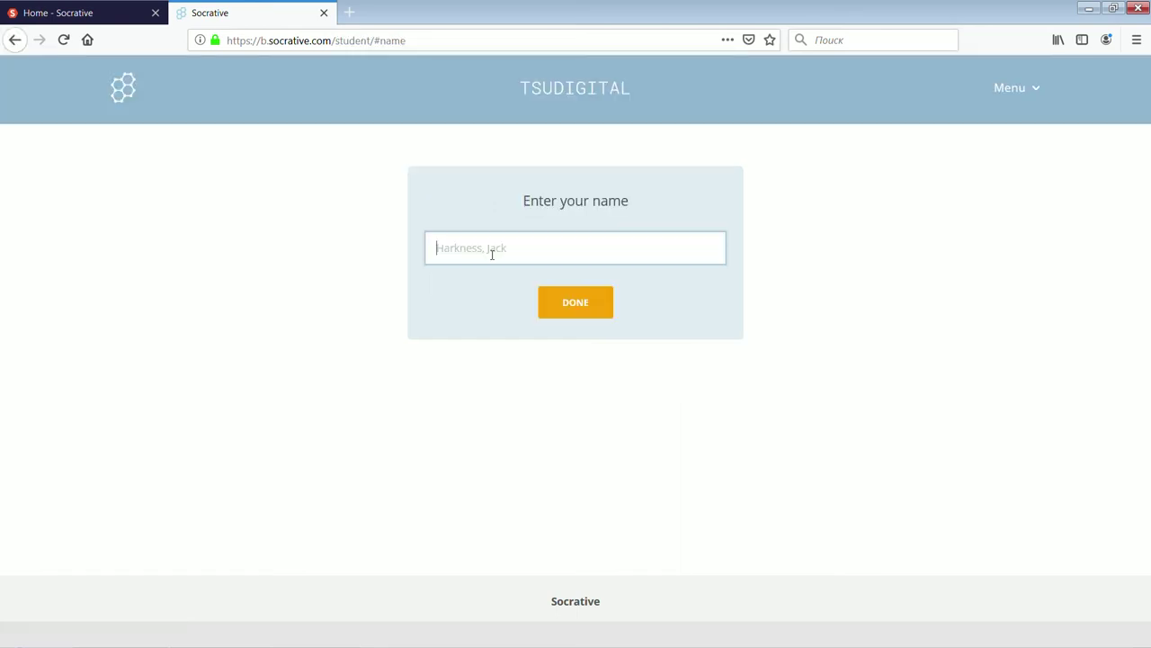
type("Student ")
type("1")
Confirm the student name and answer question 1 with Москва.
left_click(543, 300)
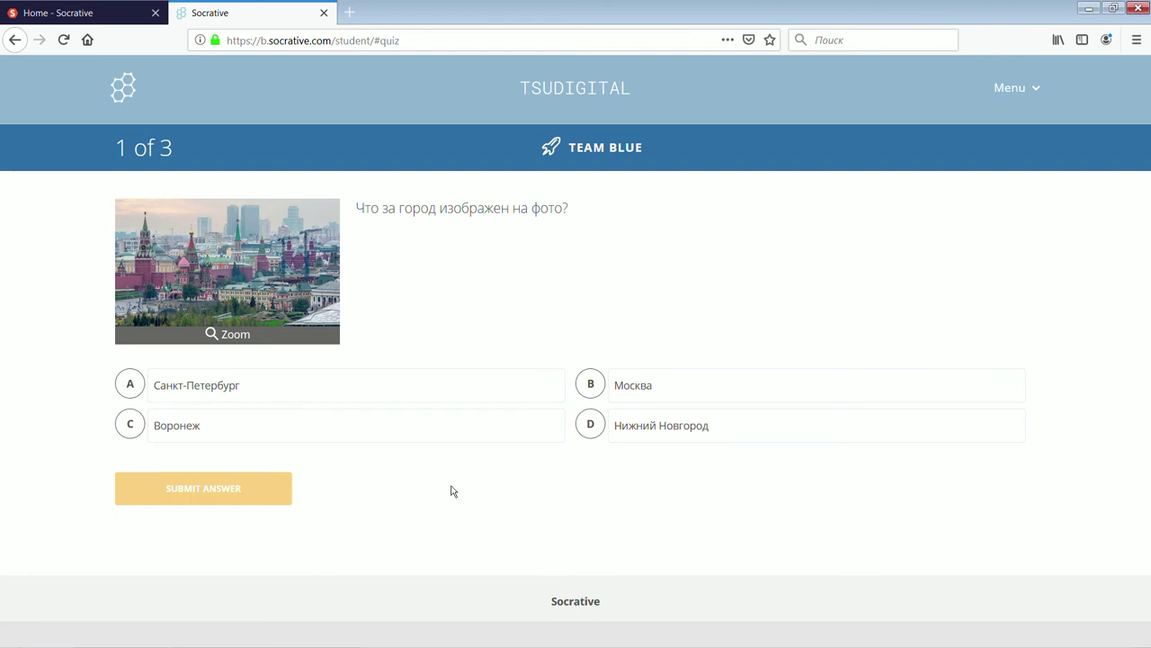
left_click(648, 391)
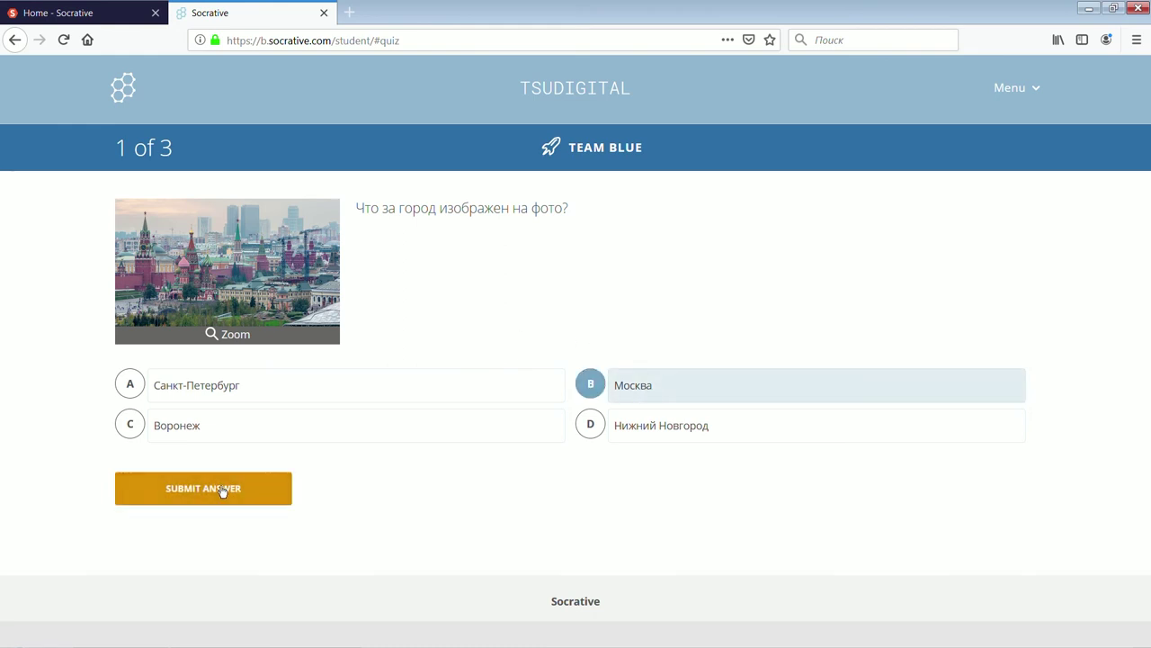
left_click(226, 484)
left_click(467, 248)
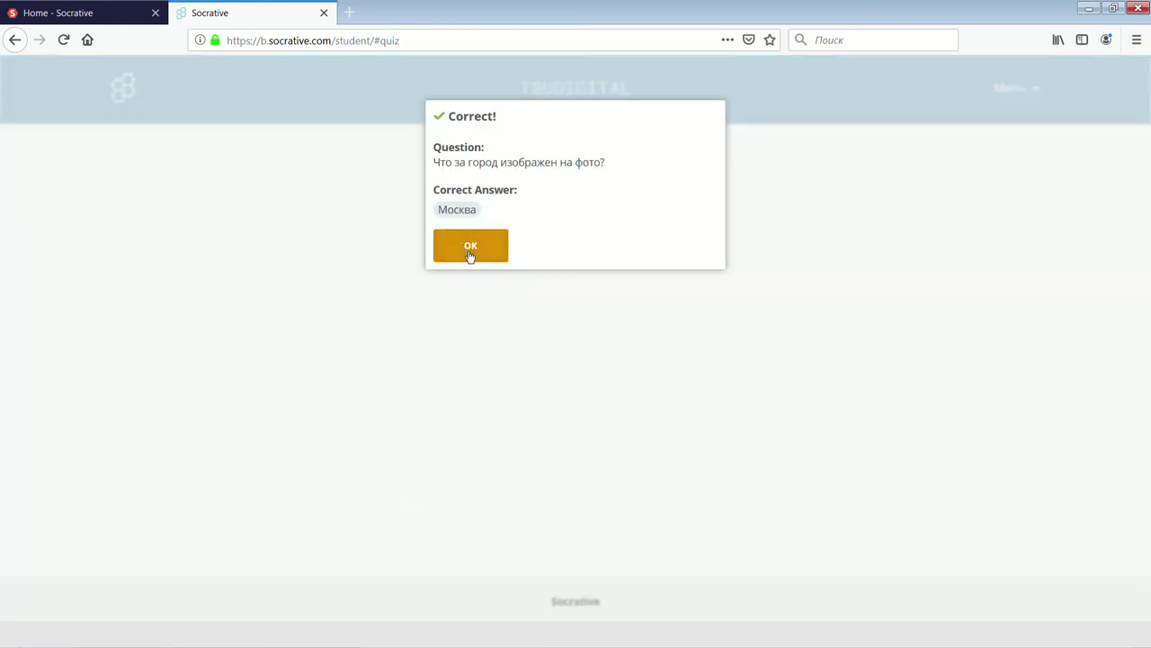
Answer False to the true/false question and Томск to question 3.
left_click(681, 247)
left_click(203, 308)
left_click(294, 267)
type("Томск")
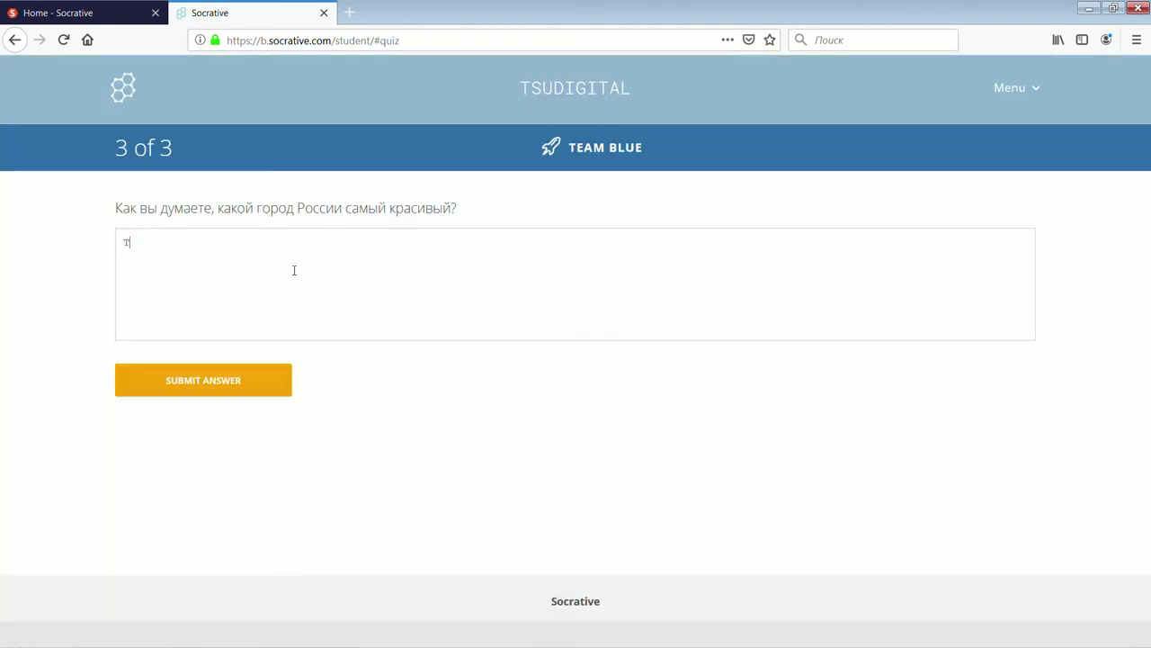
left_click(224, 381)
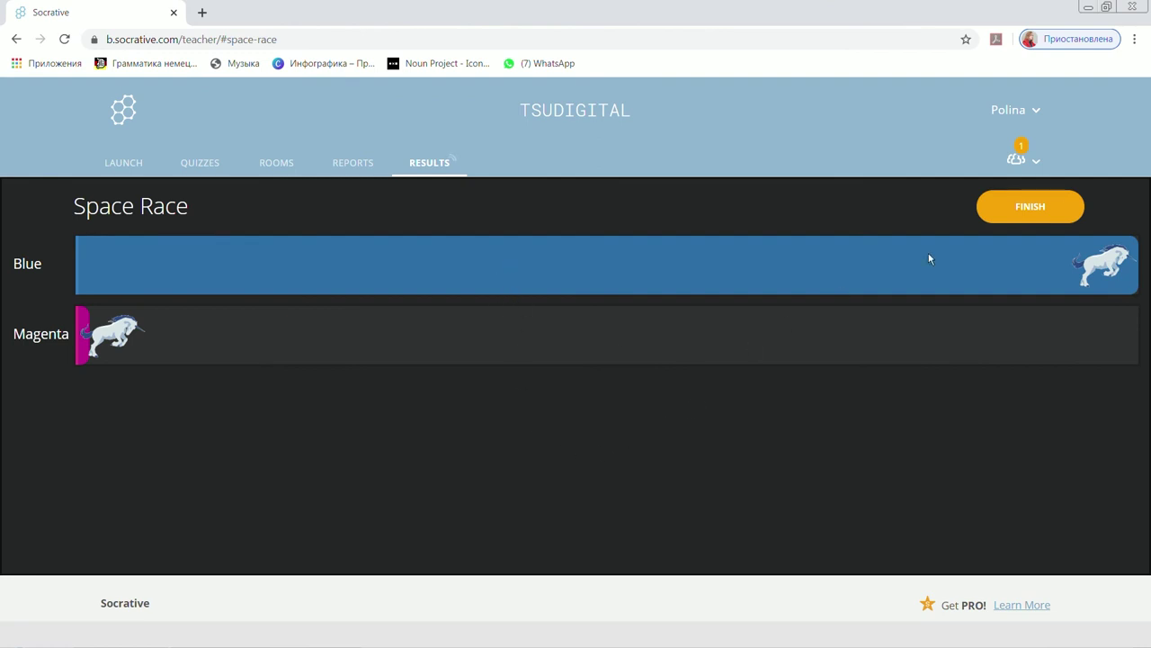
Finish the Space Race and switch on Show Names and Show Answers in the final results.
left_click(1035, 216)
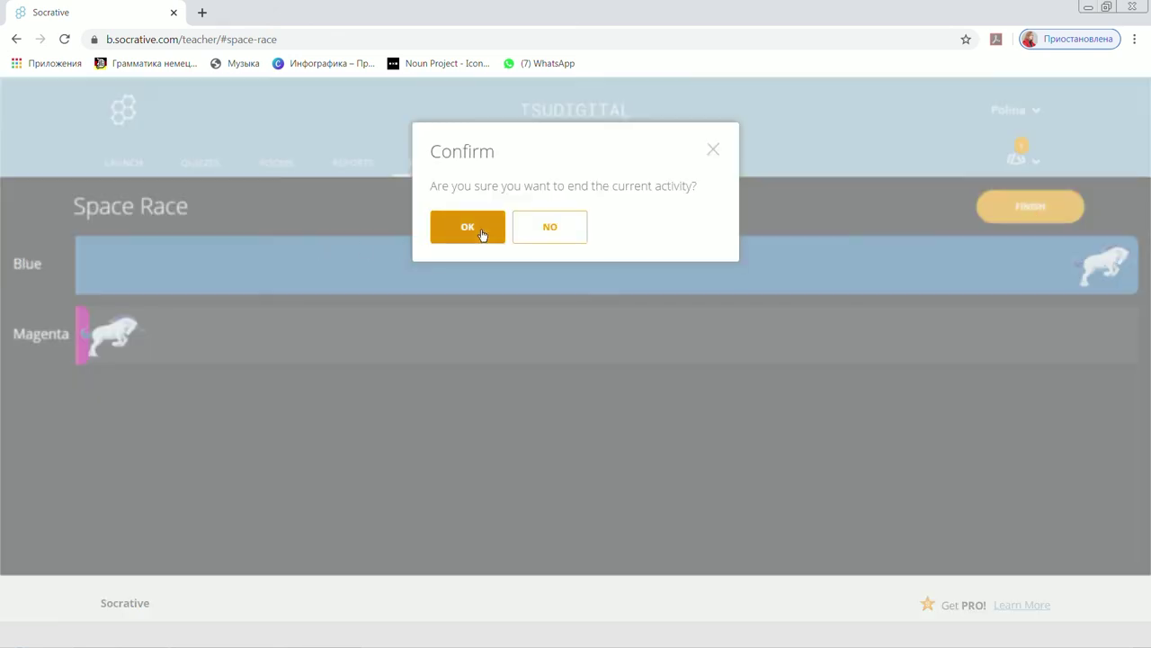
left_click(467, 228)
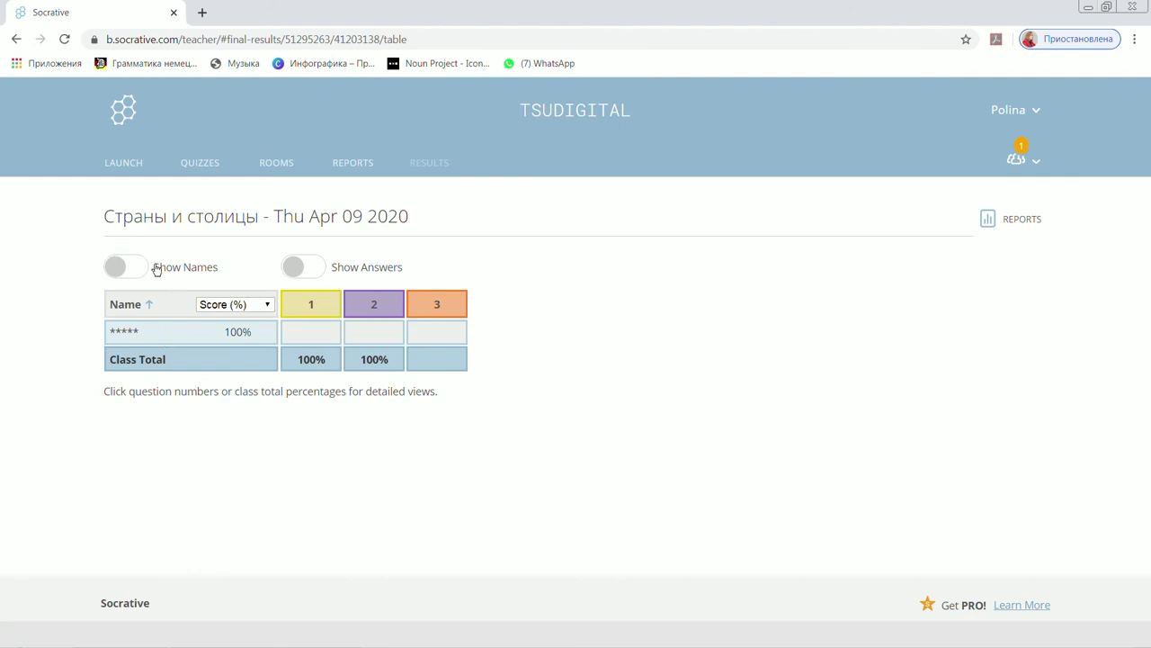
left_click(125, 269)
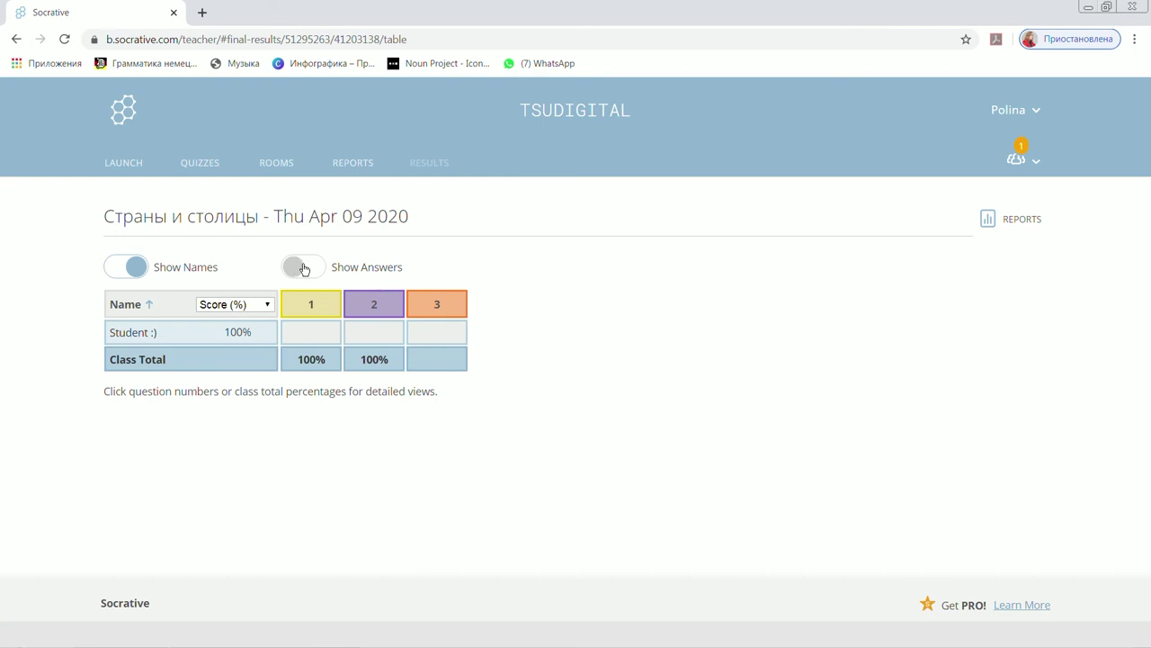
left_click(304, 269)
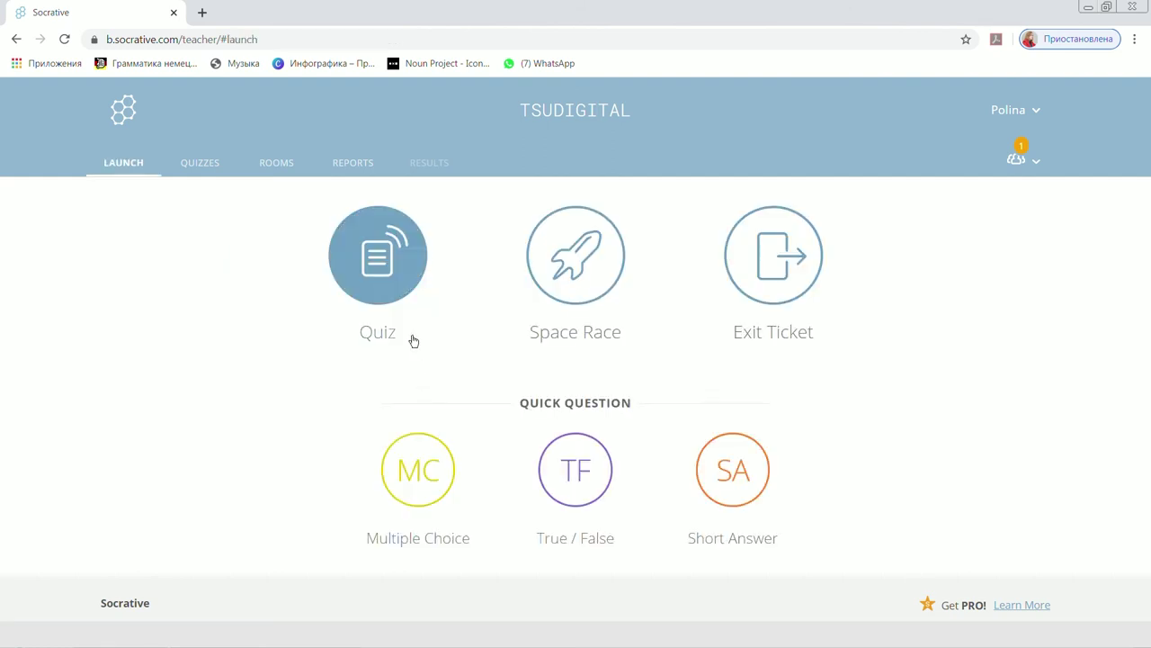
Select the Страны и столицы quiz for launching.
left_click(398, 279)
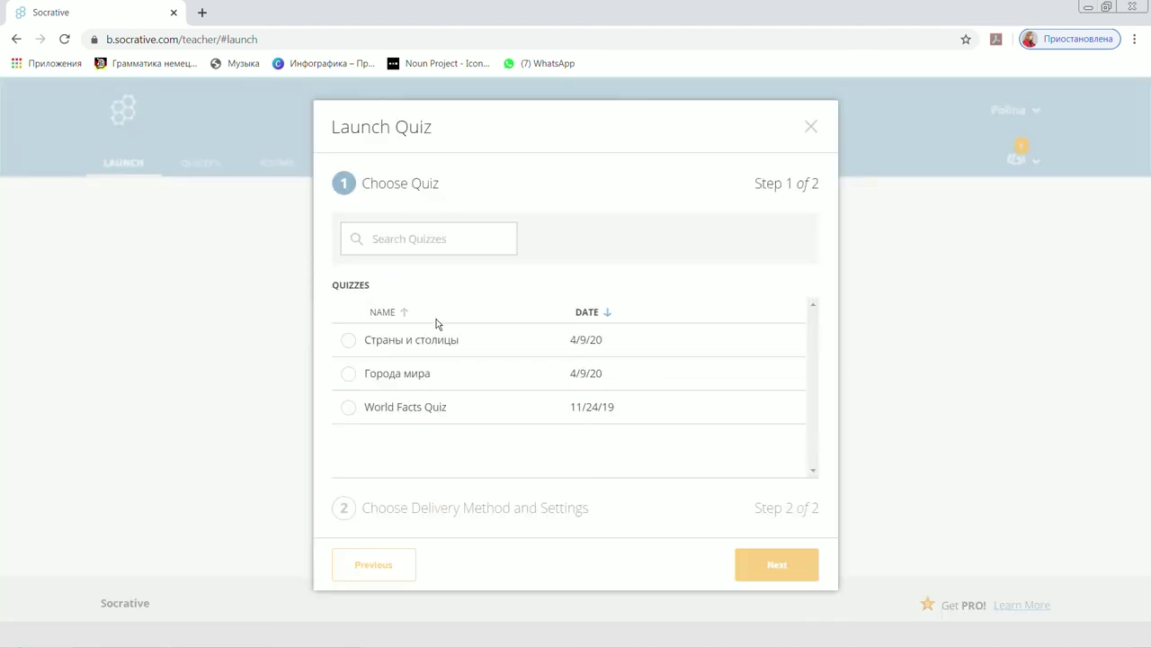
left_click(439, 325)
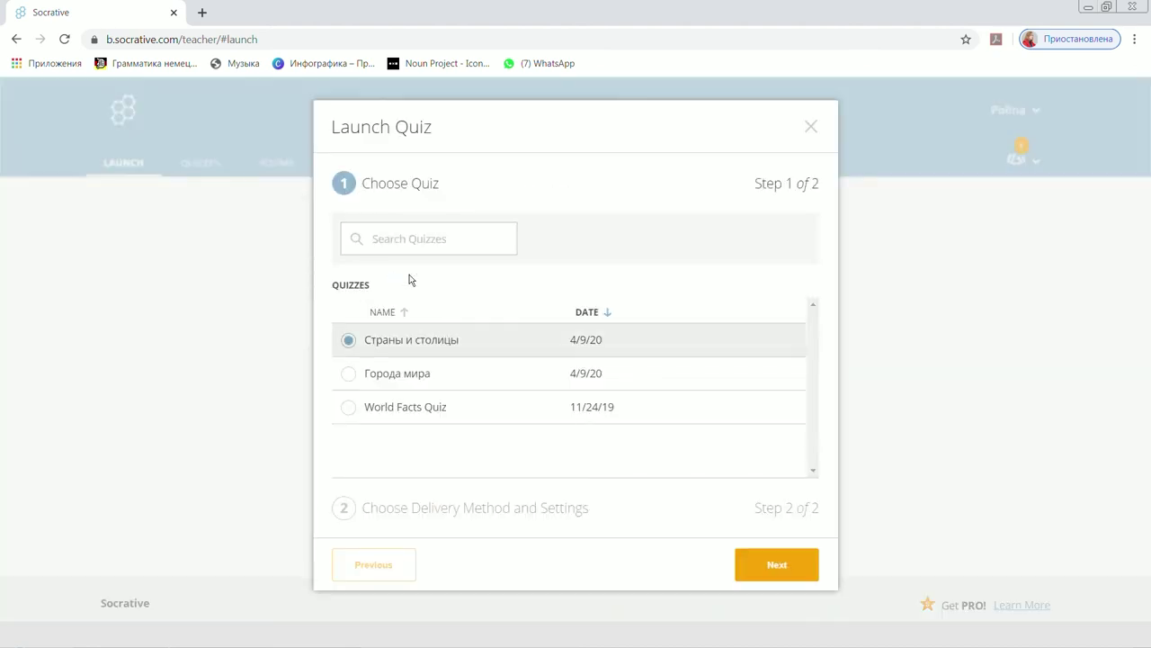
left_click(788, 580)
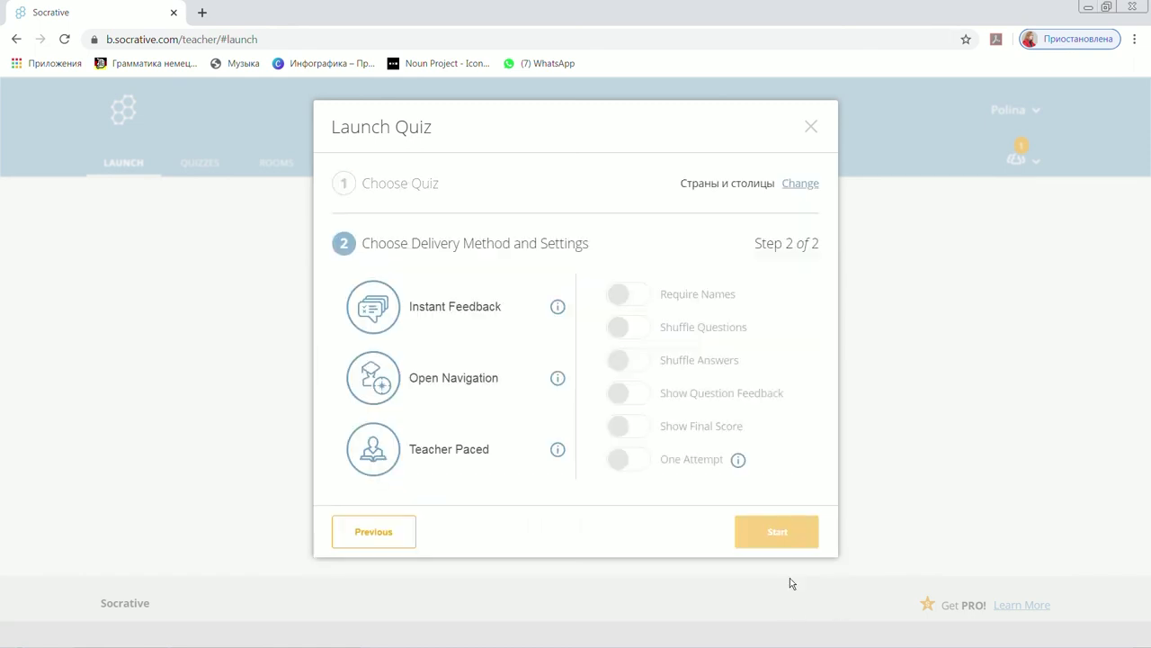
Choose Open Navigation delivery with Require Names on and start the quiz.
left_click(508, 328)
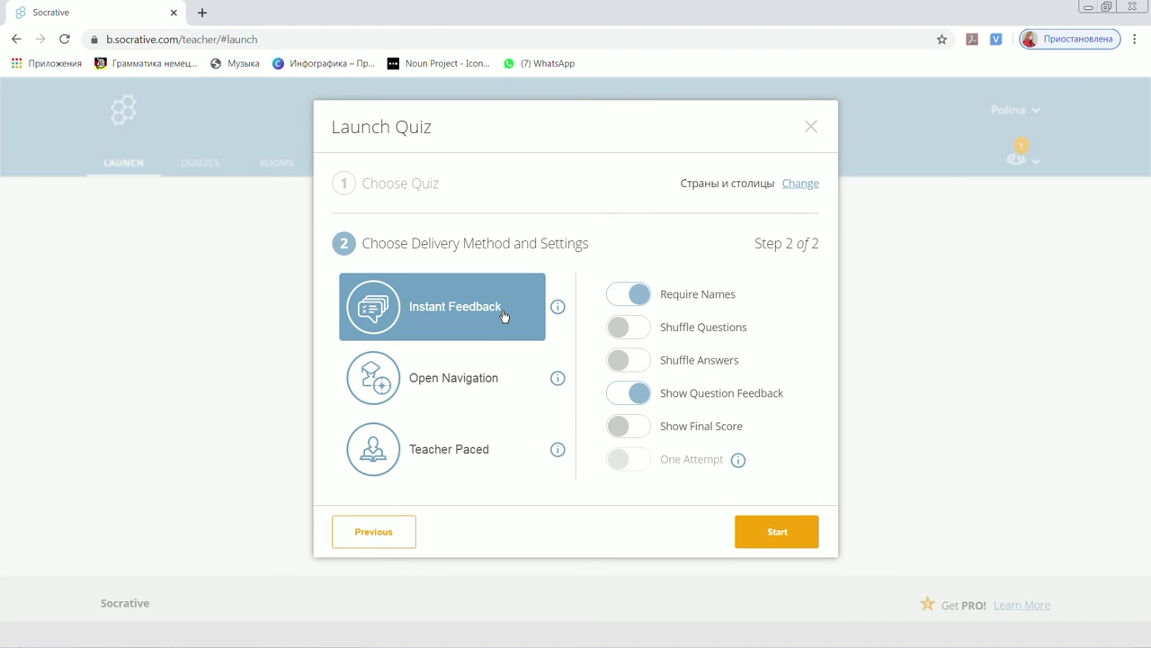
left_click(516, 381)
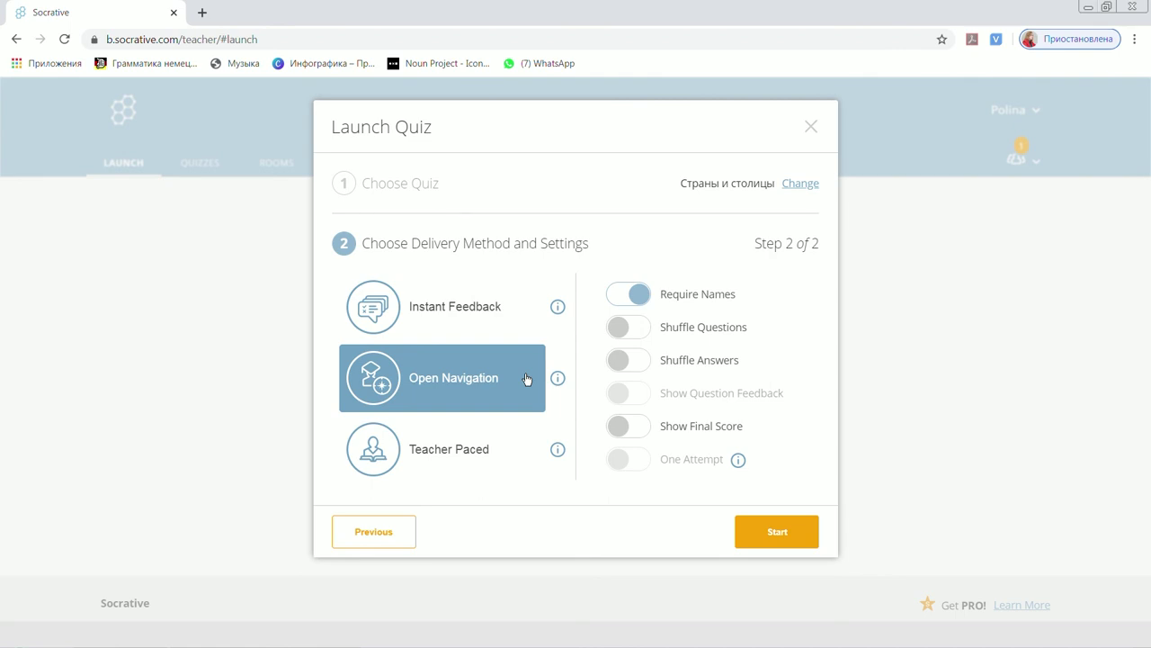
left_click(526, 461)
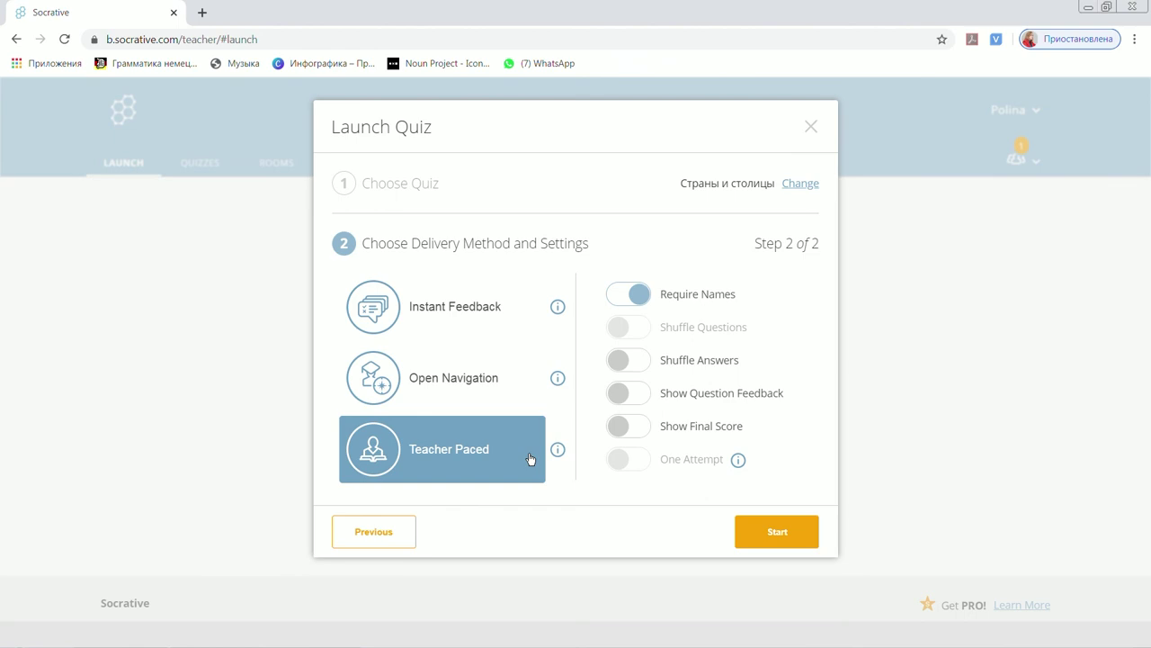
left_click(530, 459)
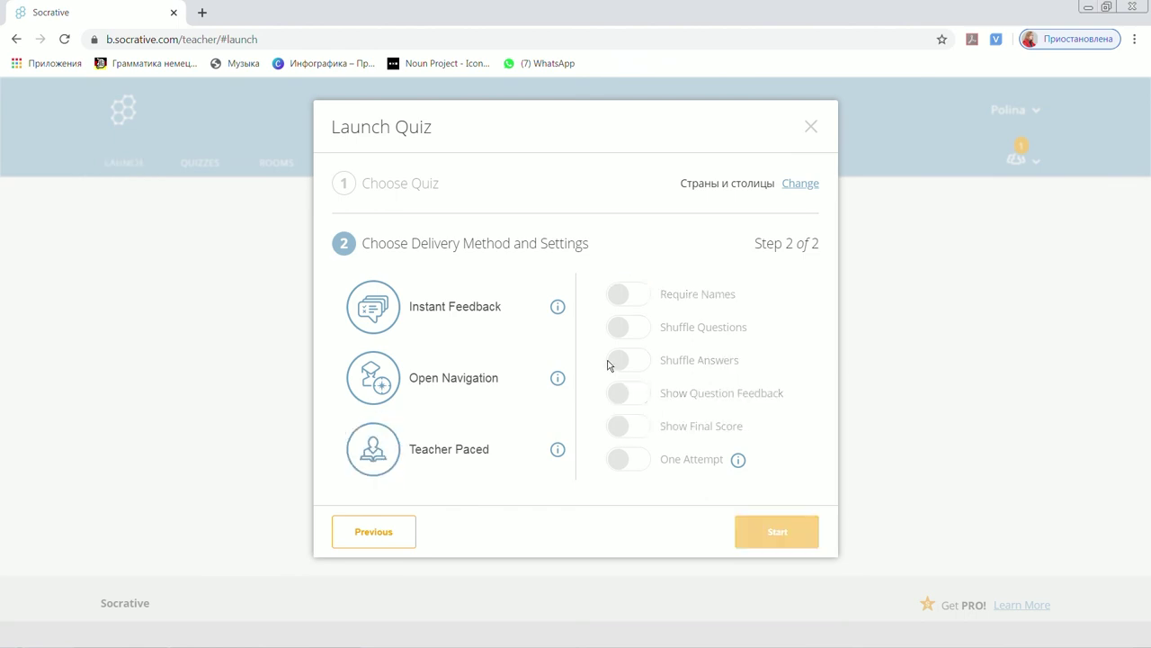
left_click(509, 380)
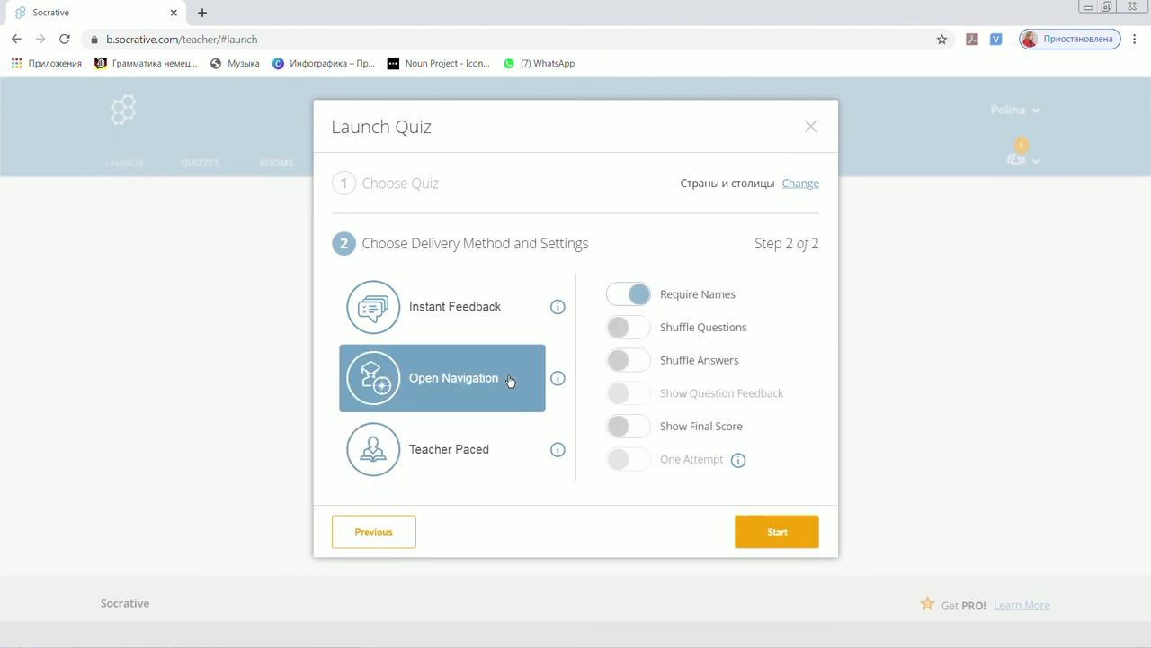
left_click(784, 543)
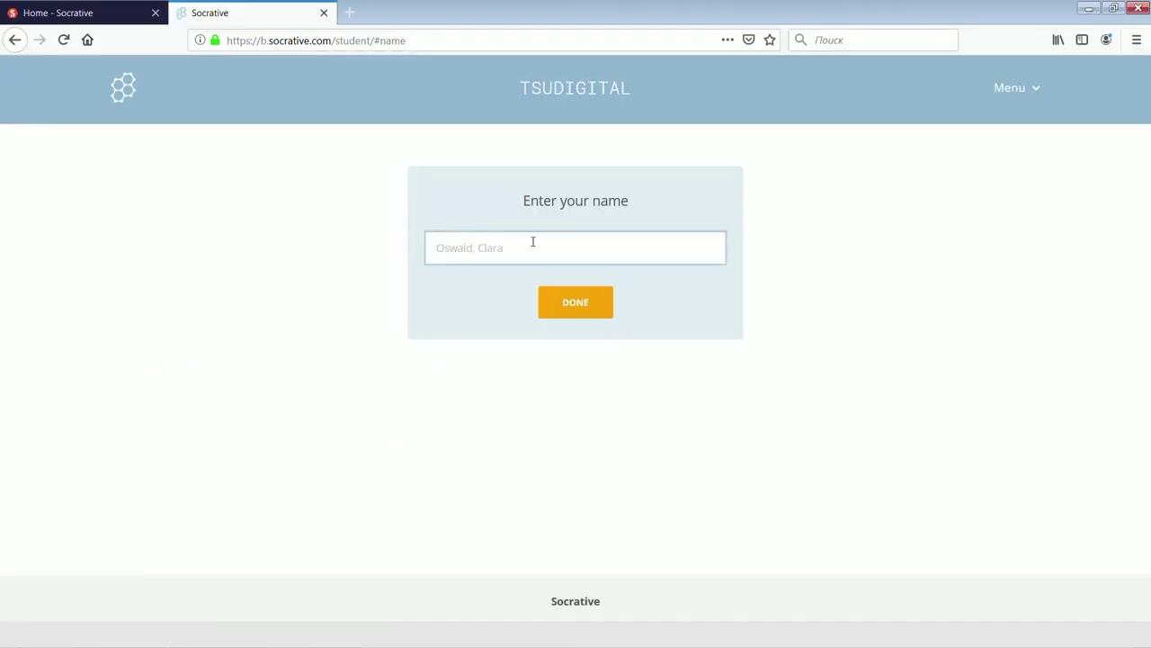
Enter the student's name and join the quiz.
left_click(532, 241)
type("Student")
left_click(581, 317)
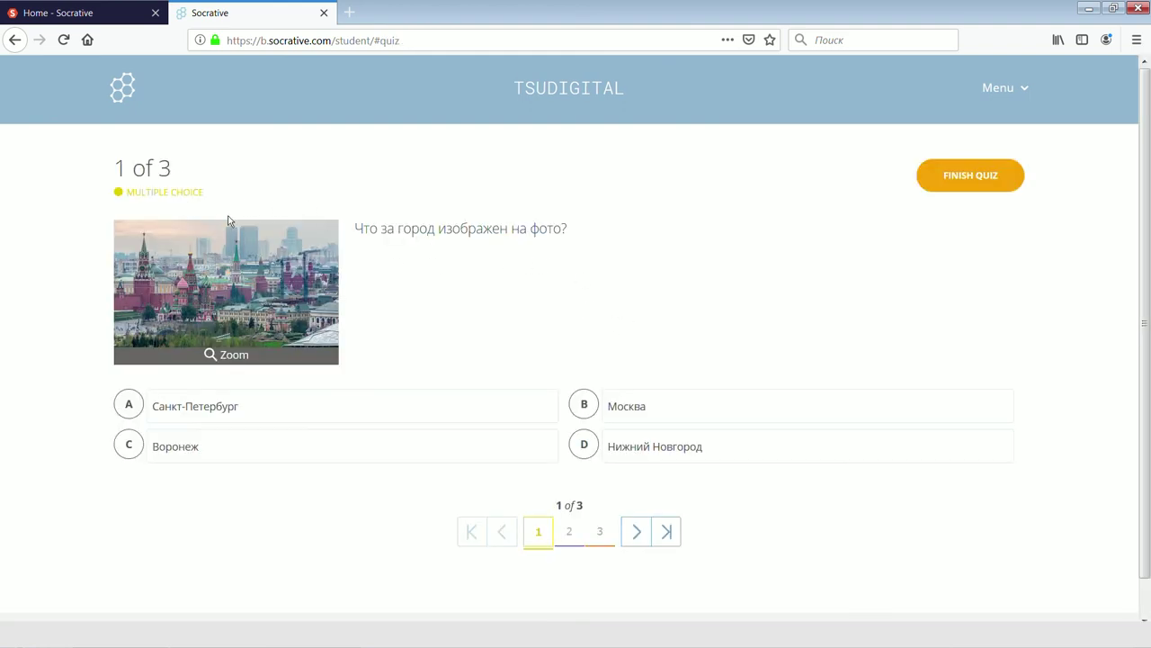
Answer Москва to the photo question and False to the Sydney capital statement.
left_click(572, 537)
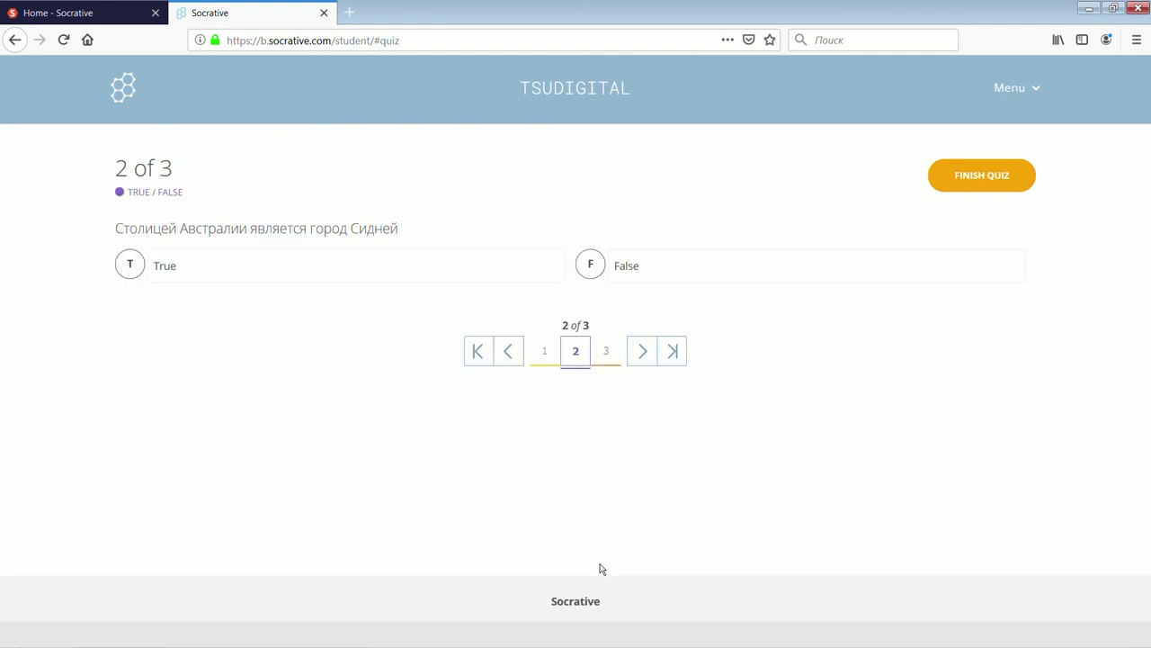
left_click(605, 362)
left_click(545, 422)
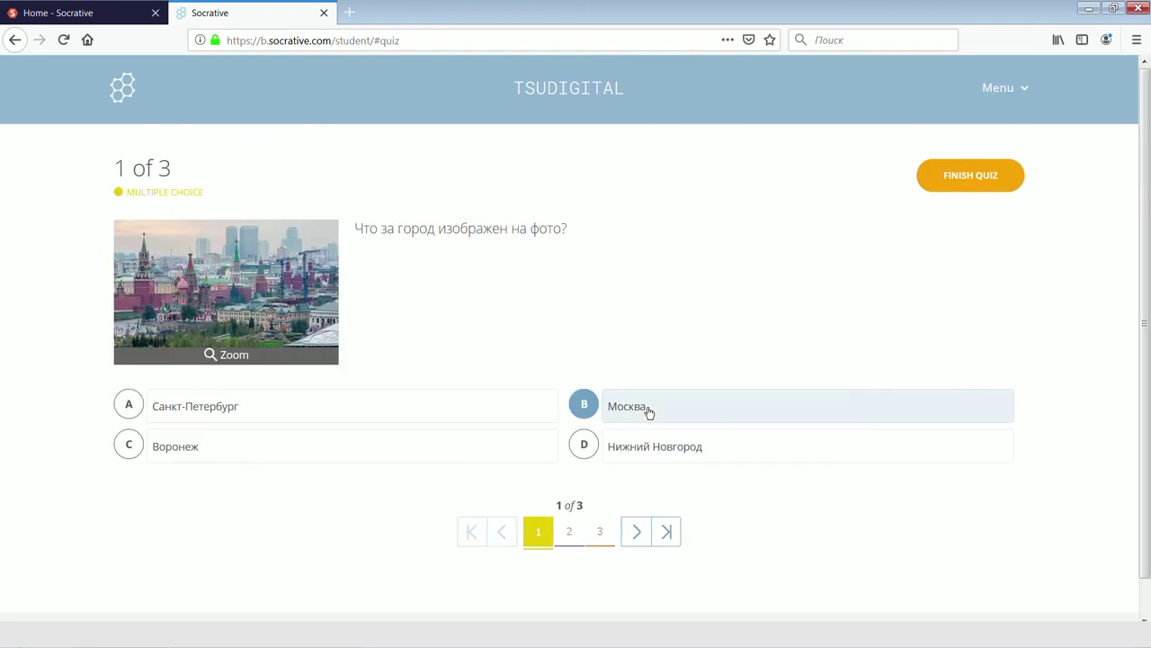
left_click(569, 537)
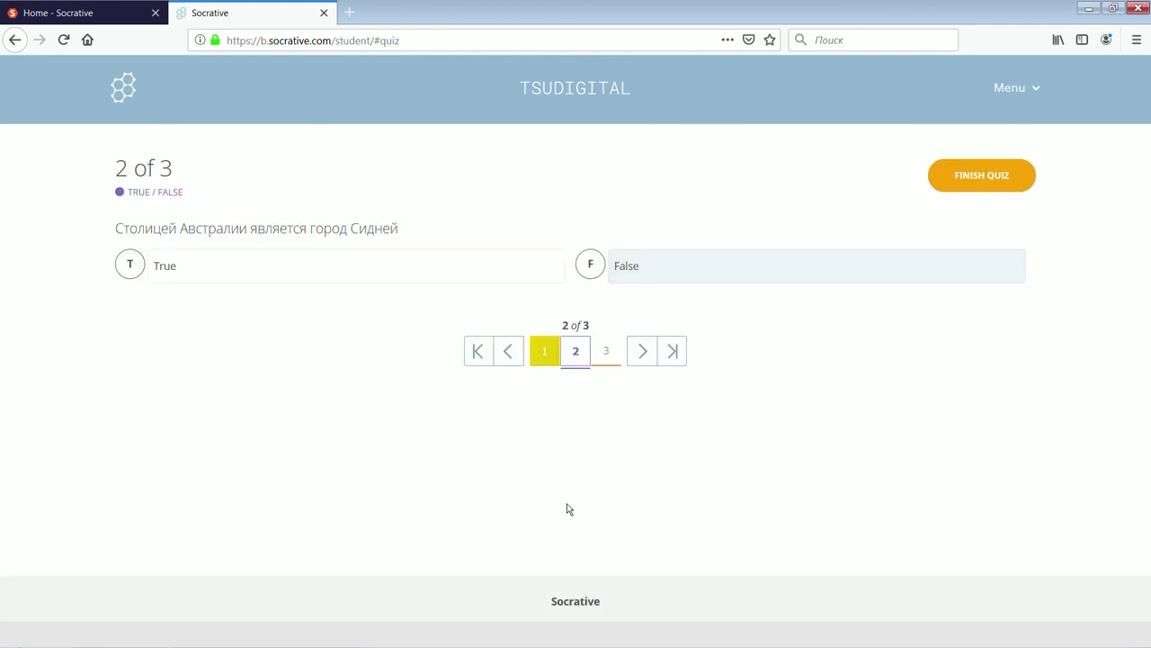
left_click(510, 353)
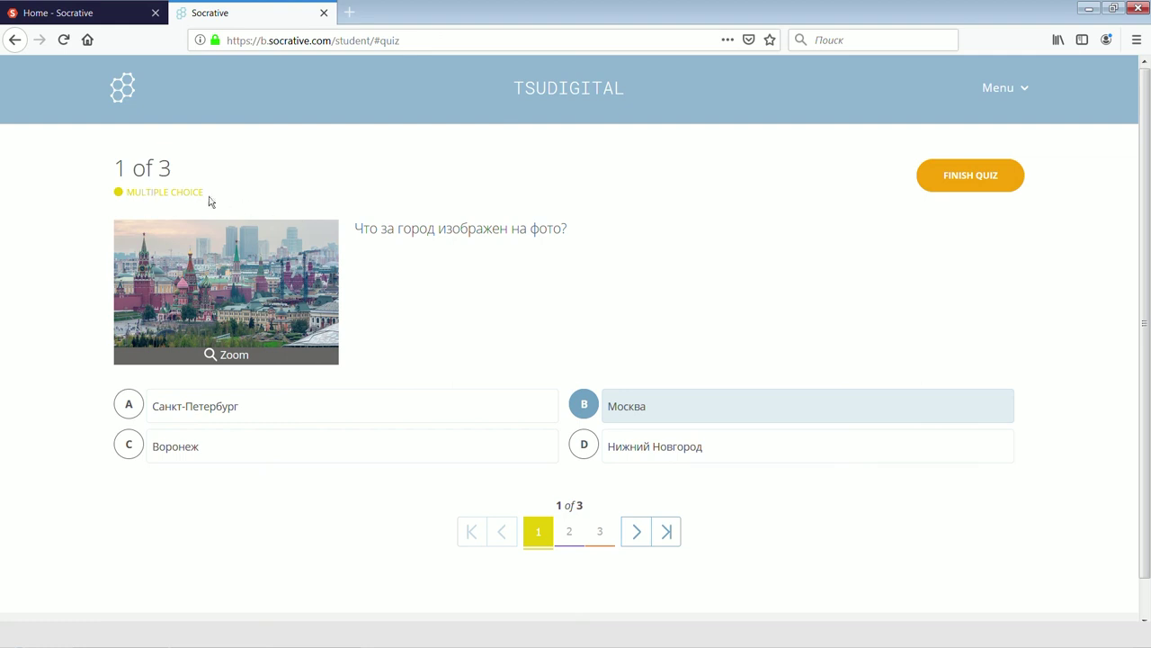
left_click(569, 532)
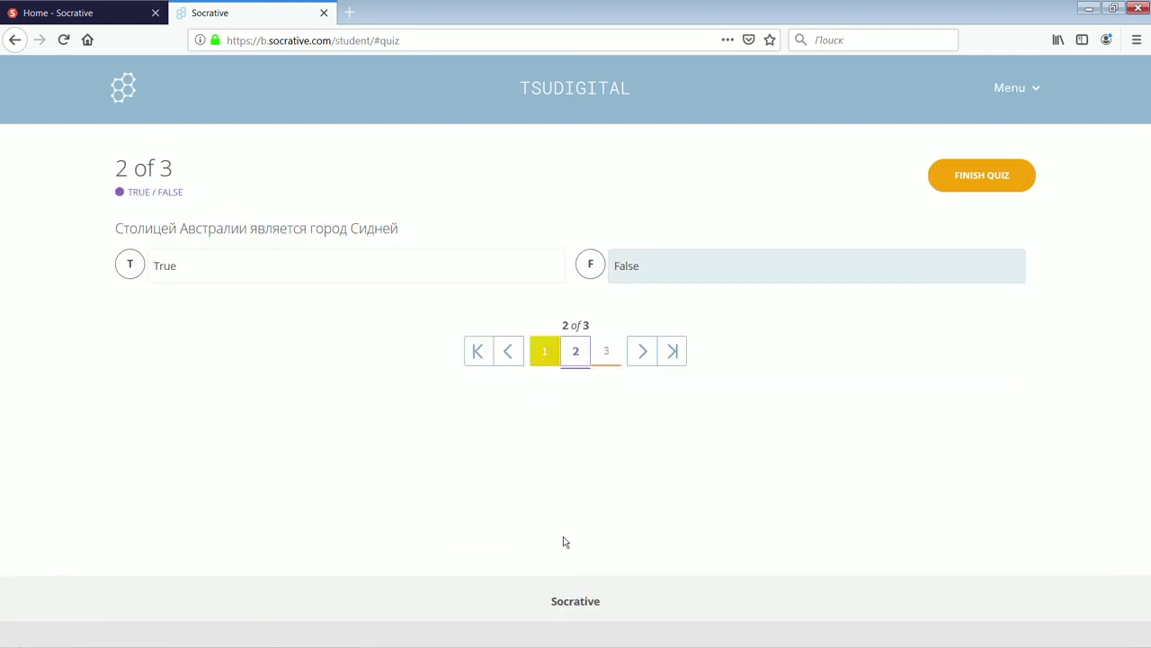
left_click(681, 279)
Type Красноярск for the short-answer question and submit the finished quiz.
left_click(619, 354)
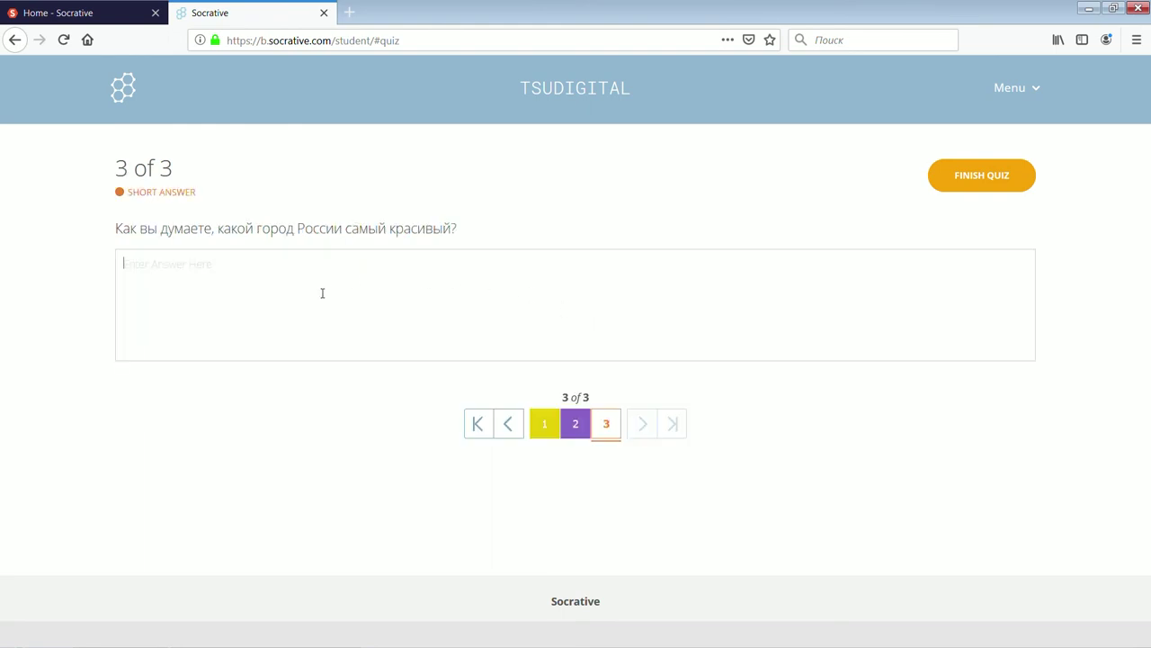
type("Rhfc")
key("BackSpace")
key("BackSpace")
key("BackSpace")
key("BackSpace")
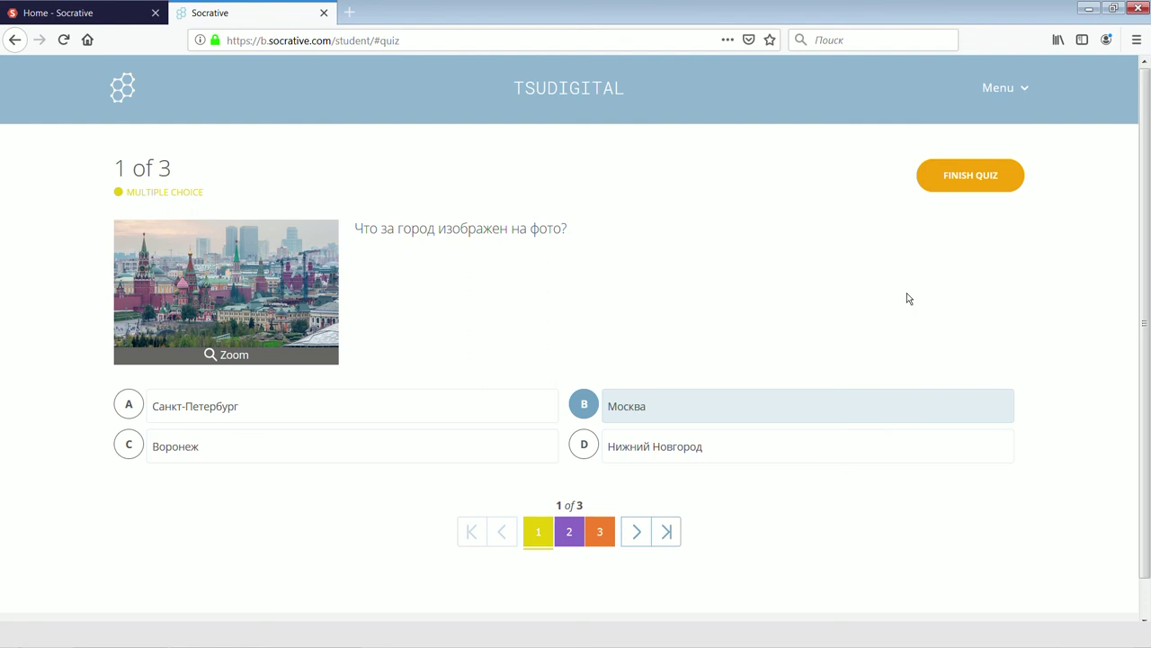
left_click(570, 533)
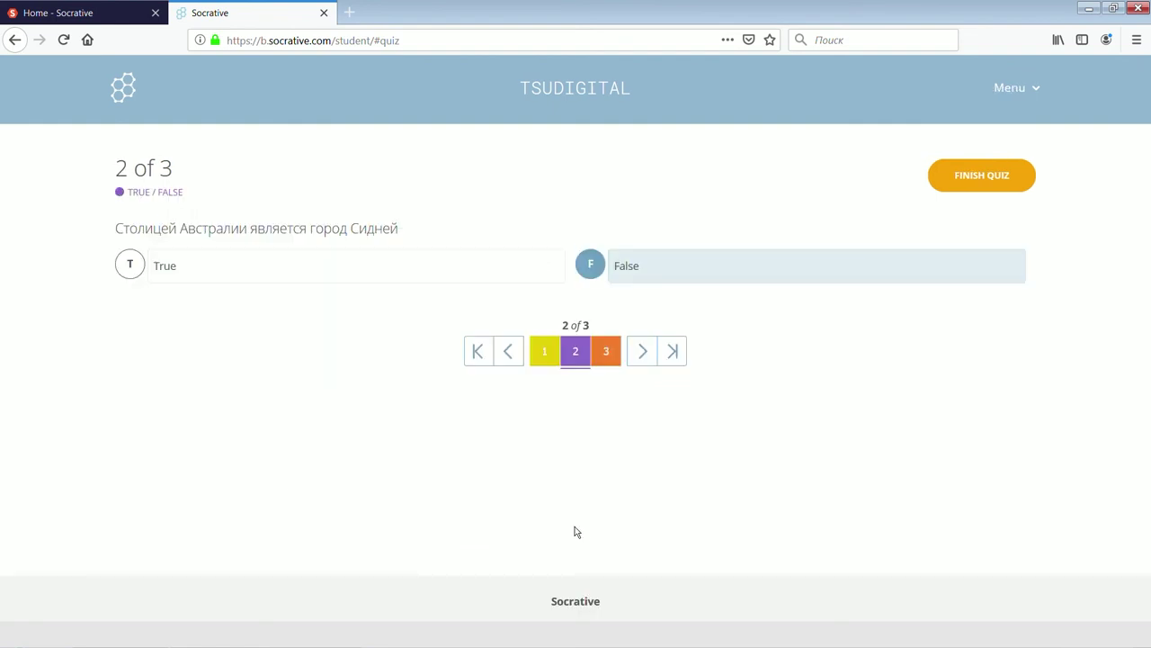
left_click(604, 352)
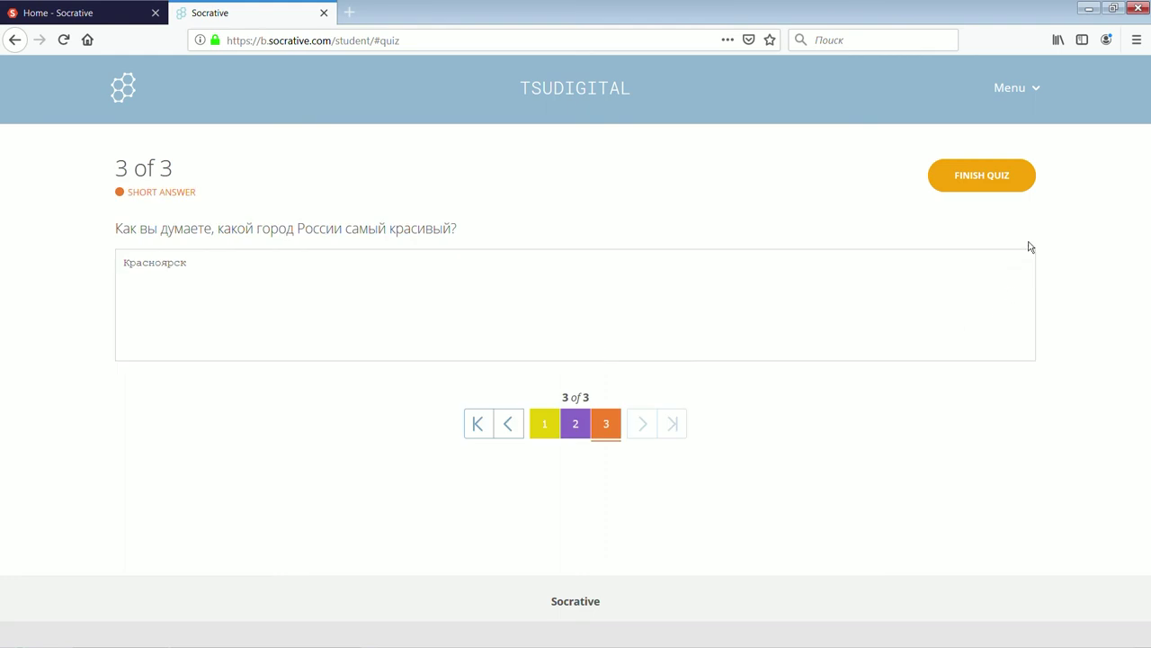
left_click(986, 182)
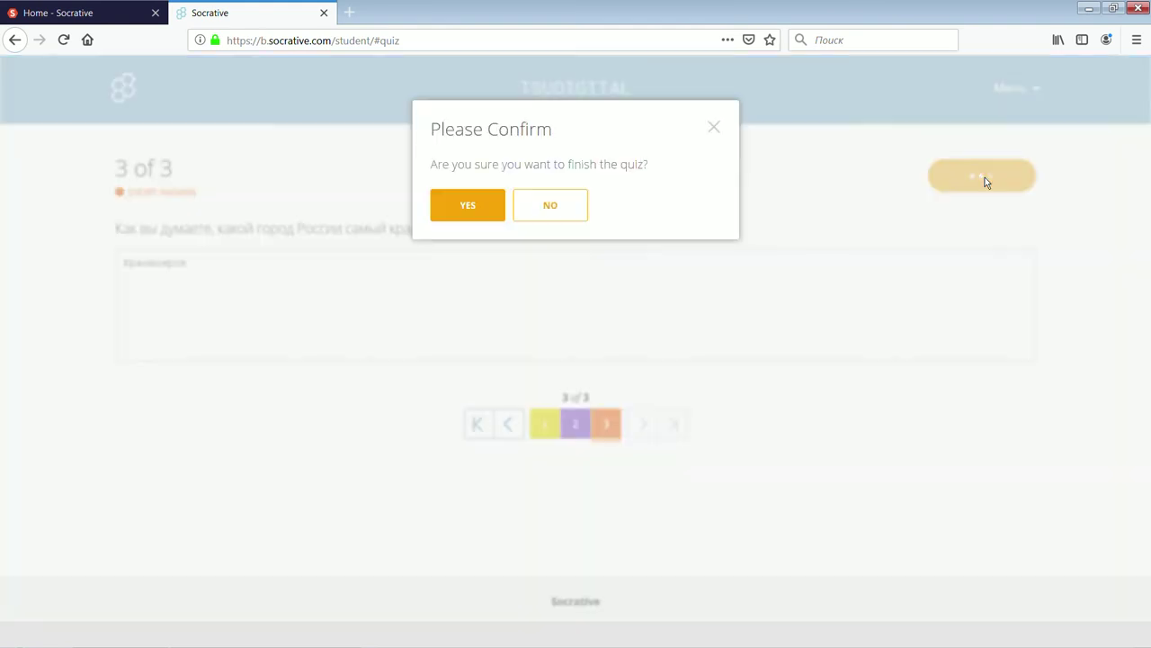
left_click(489, 210)
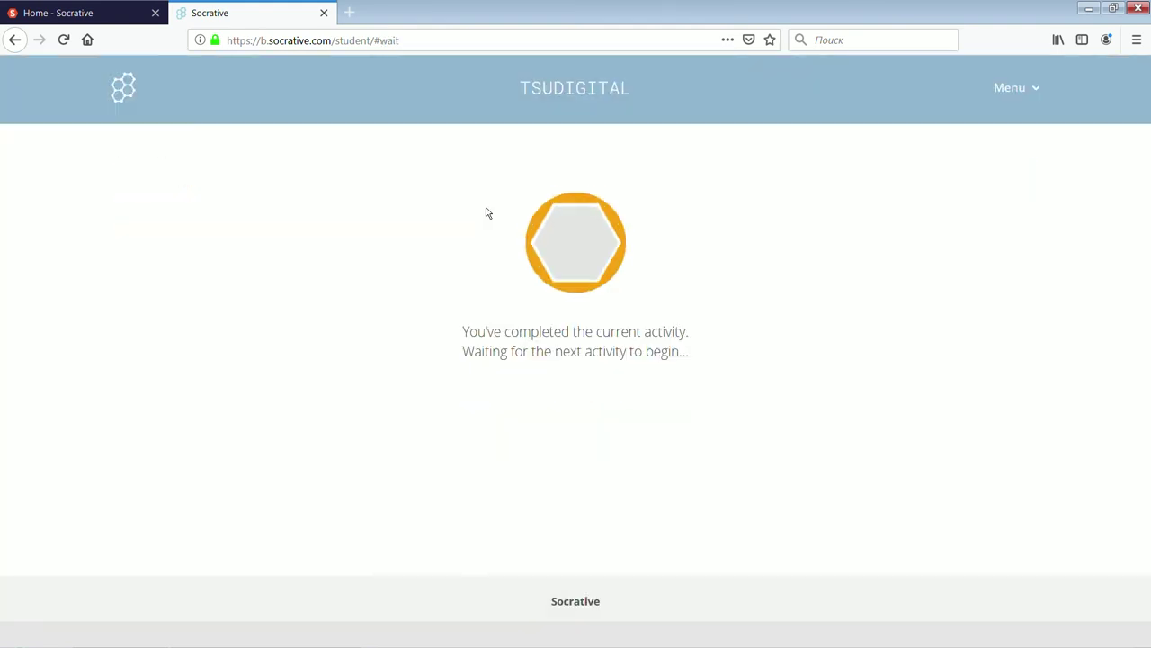
In the teacher window, check the student's answers, end the Страны и столицы quiz, and return to the Launch page.
key("alt+Tab")
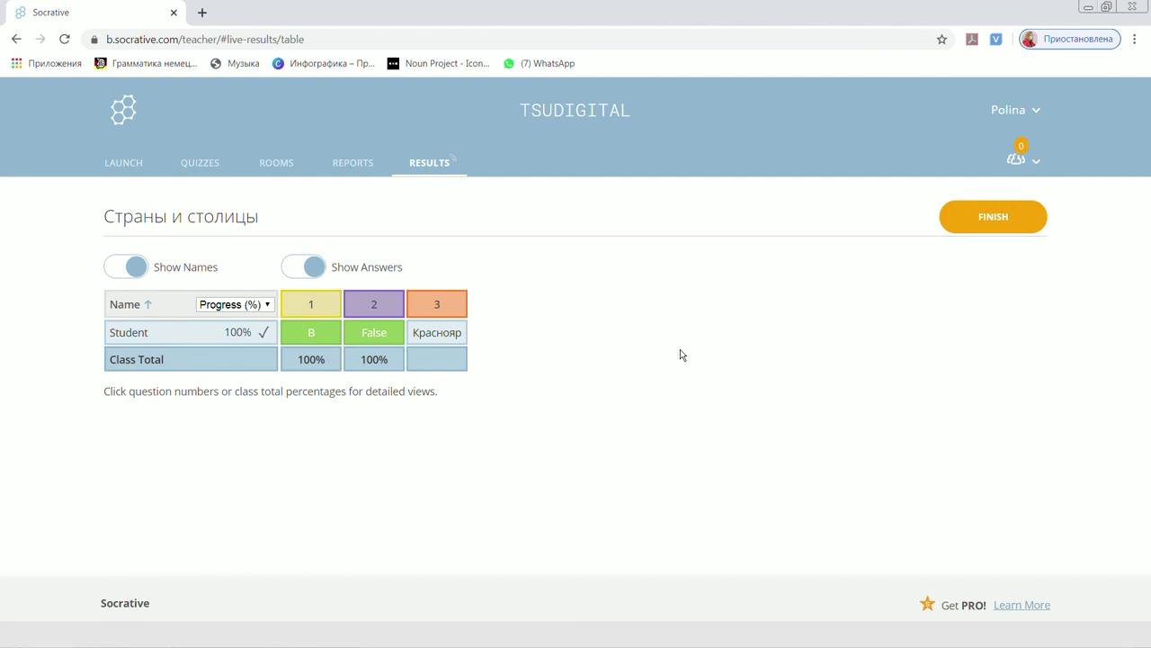
left_click(998, 218)
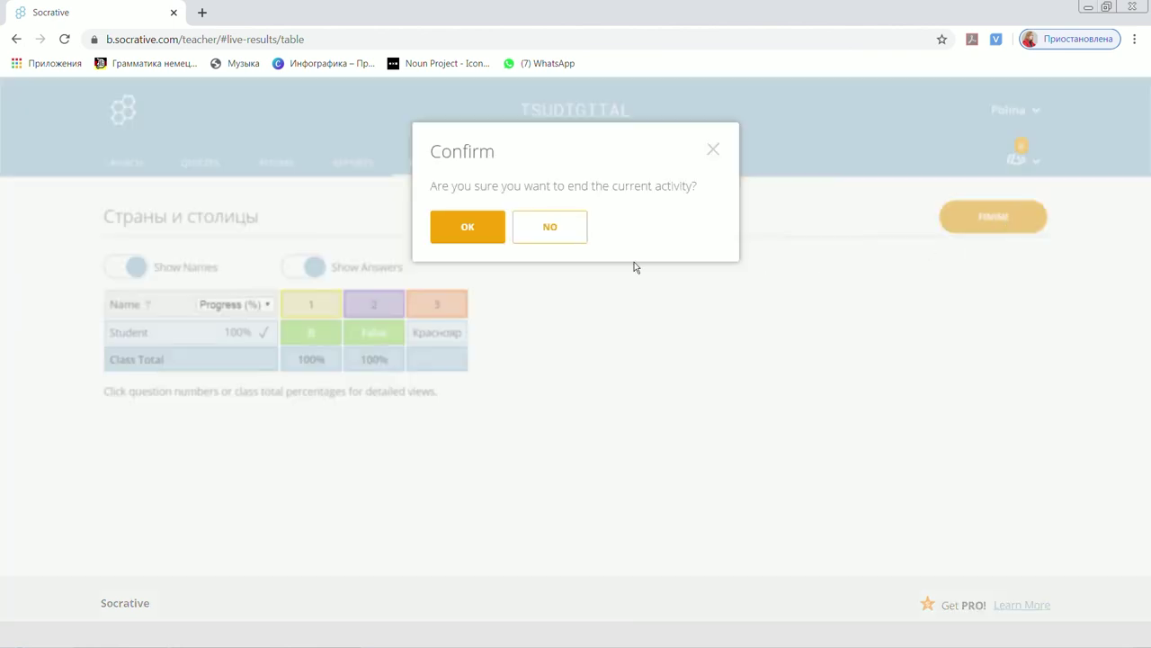
left_click(463, 232)
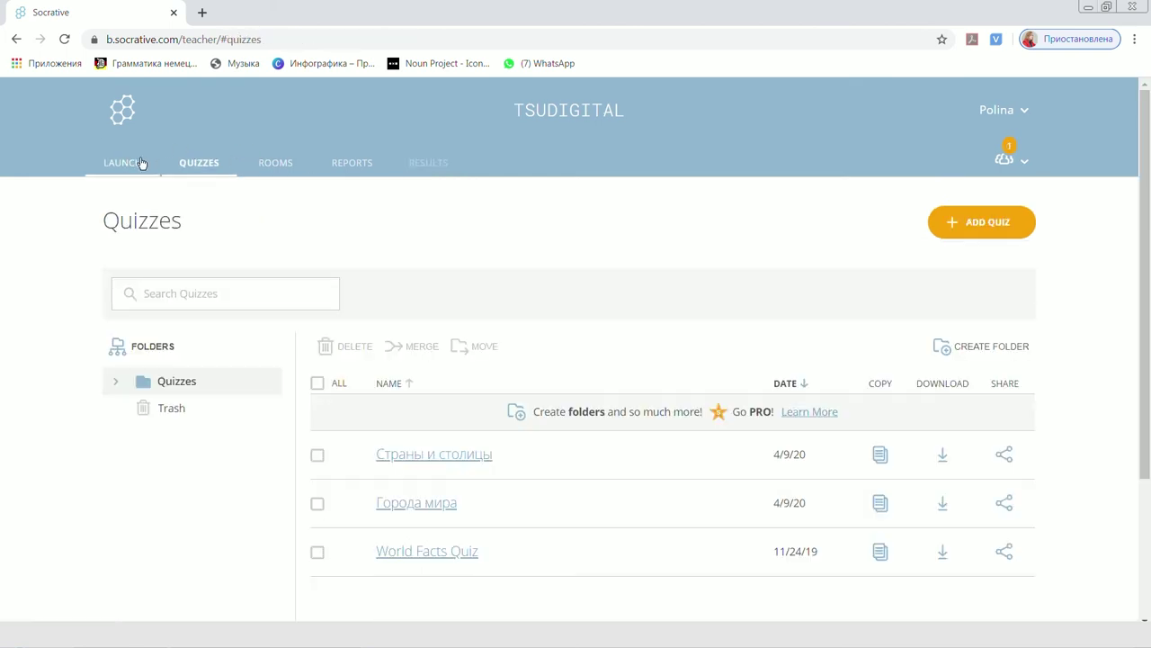
left_click(139, 164)
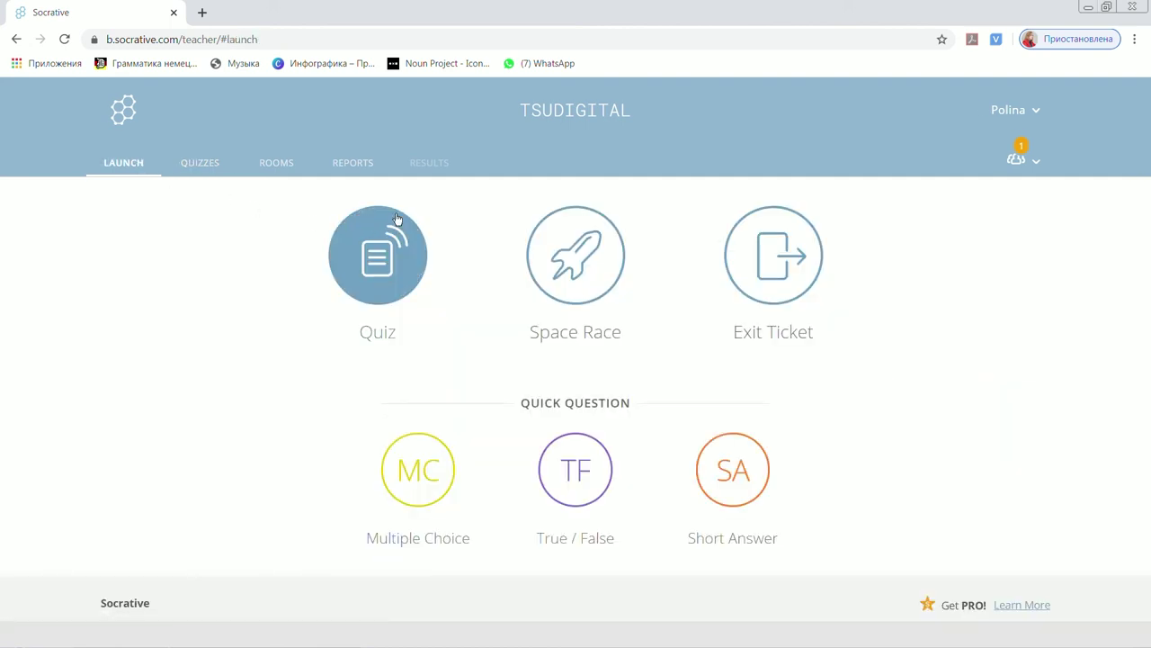